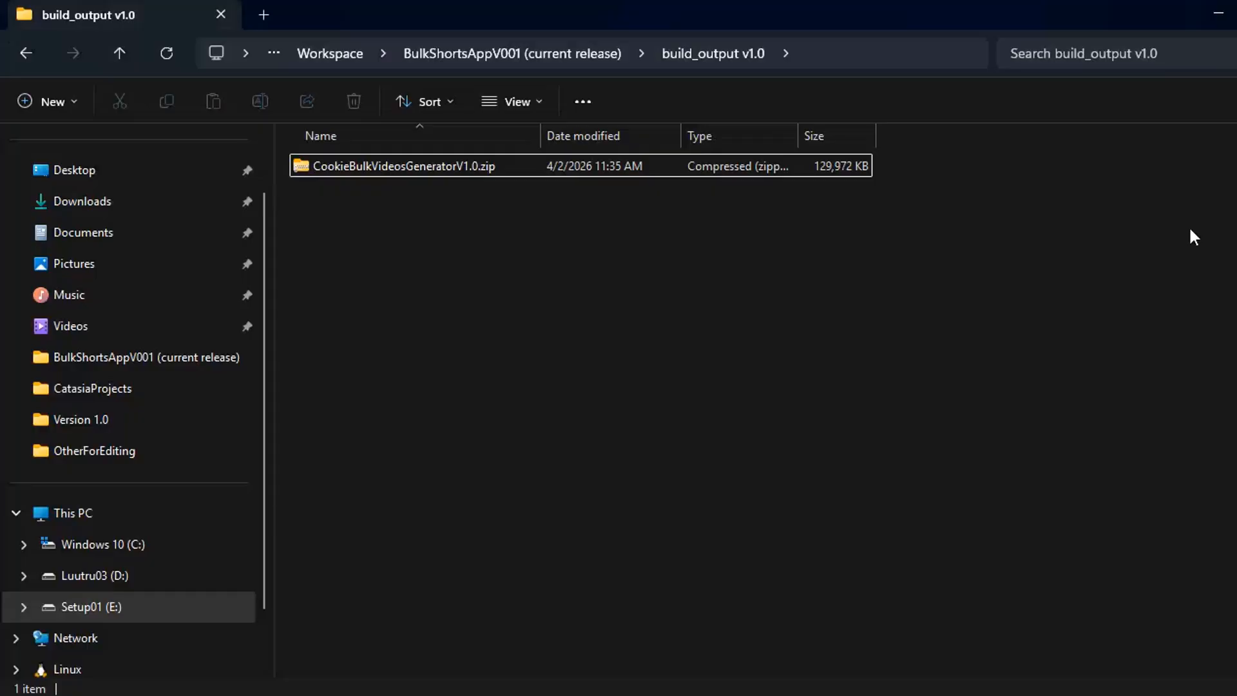
Extract CookieBulkVideosGeneratorV1.0.zip into a subfolder of the same name
left_click(408, 165)
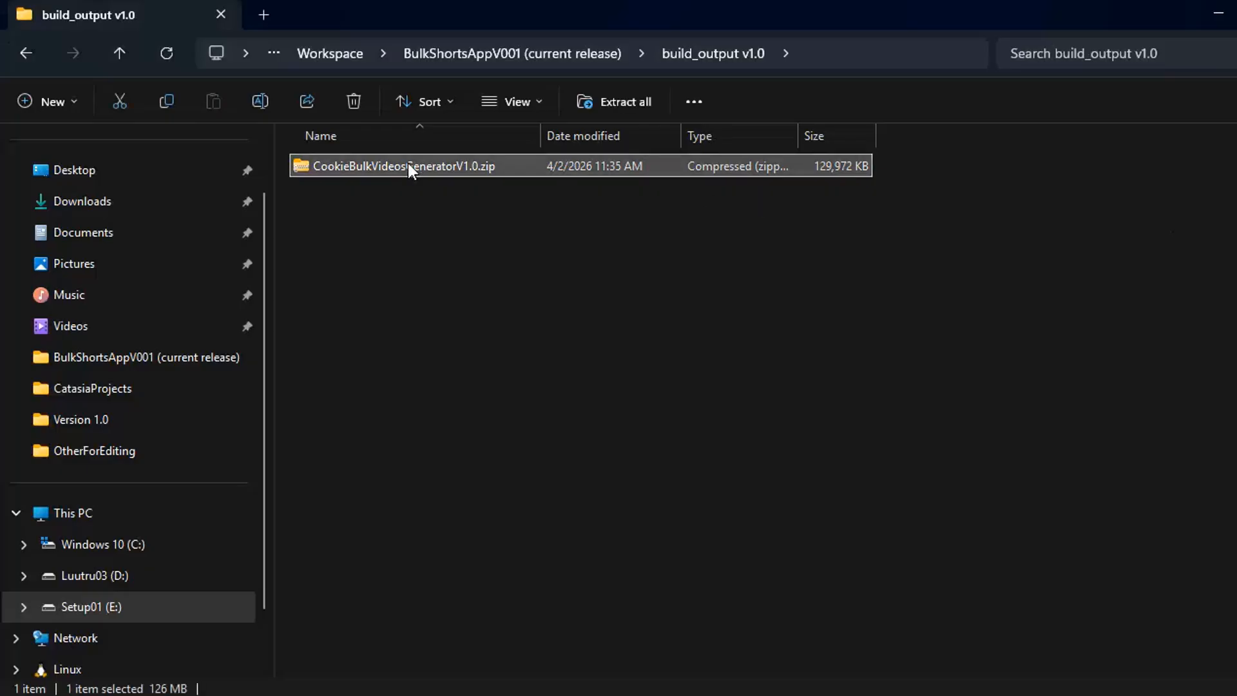
right_click(408, 165)
left_click(494, 567)
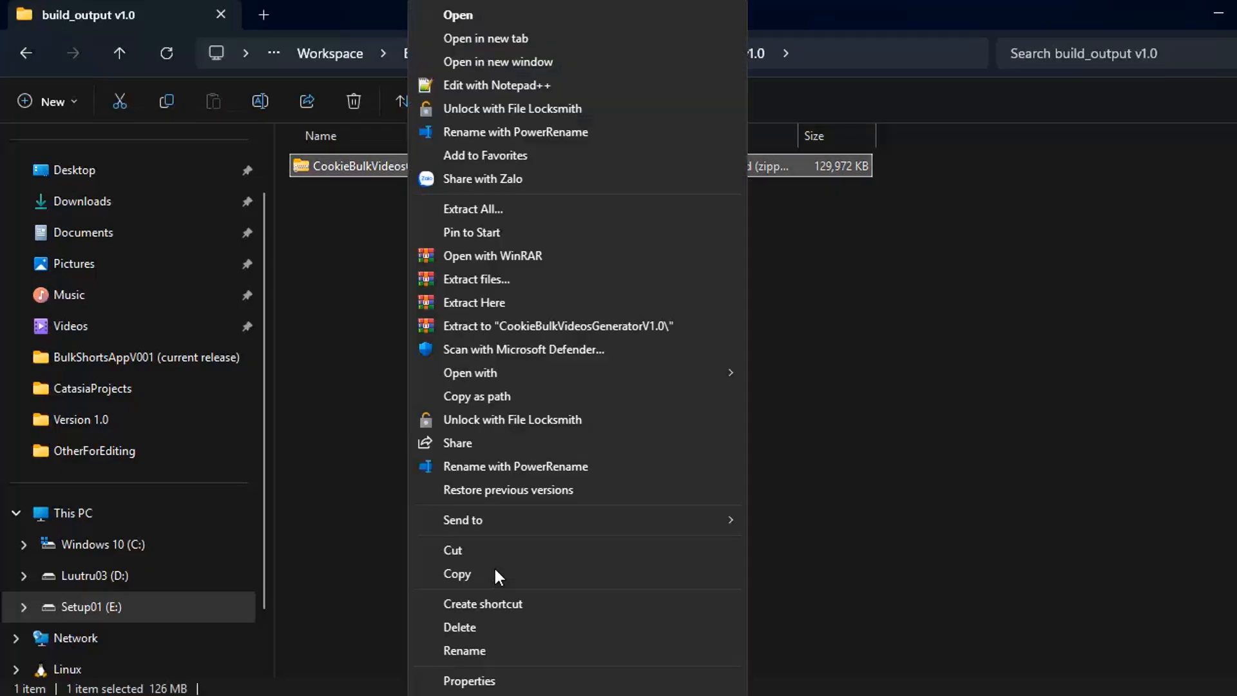
left_click(498, 326)
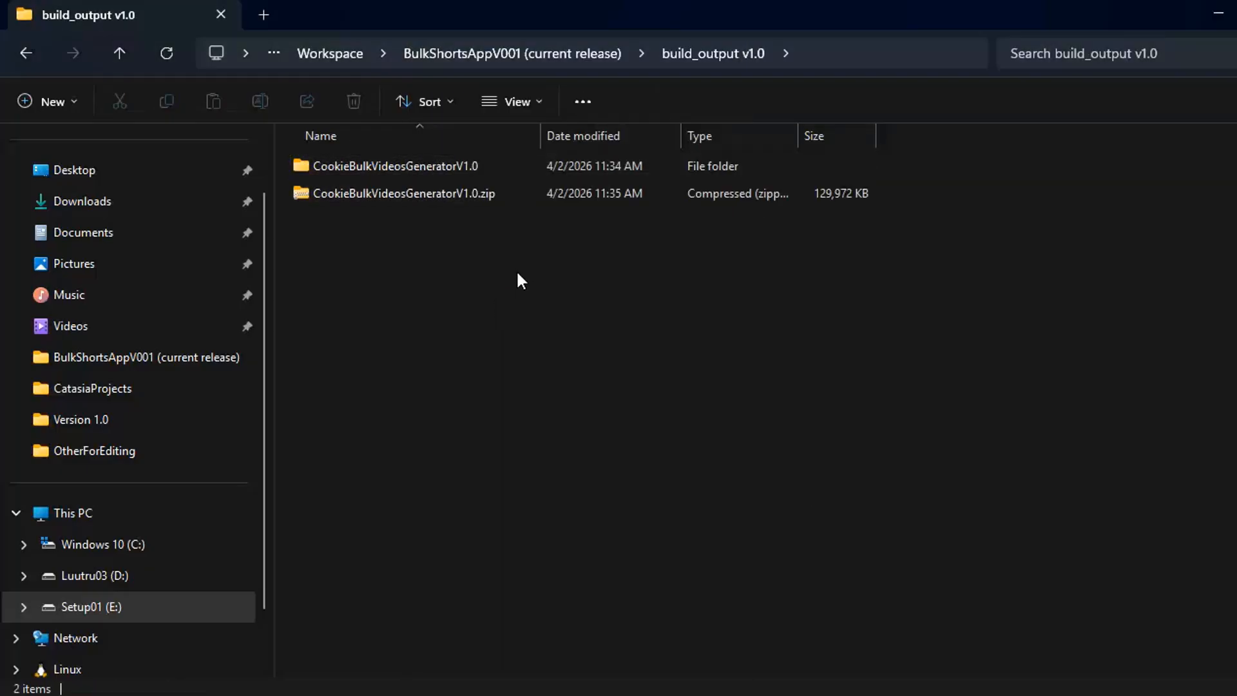
Open the extracted CookieBulkVideosGeneratorV1.0 folder and launch CookieBulkVideosGenerator.exe
double_click(436, 165)
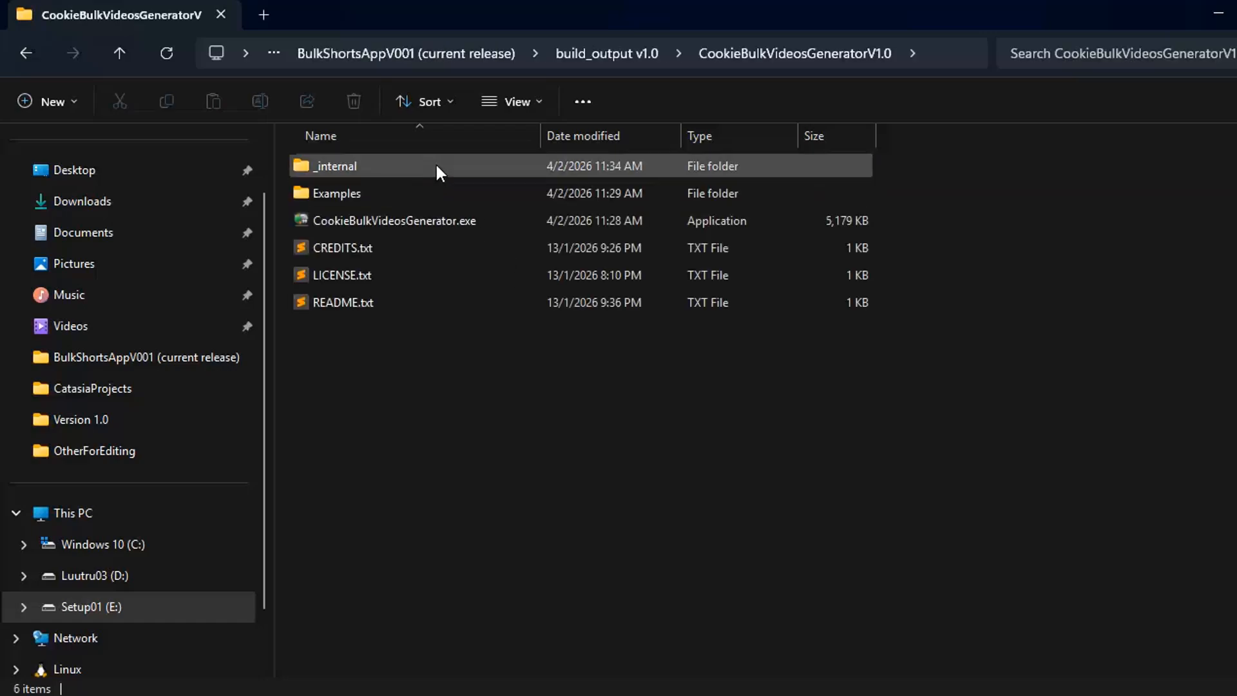
left_click(430, 225)
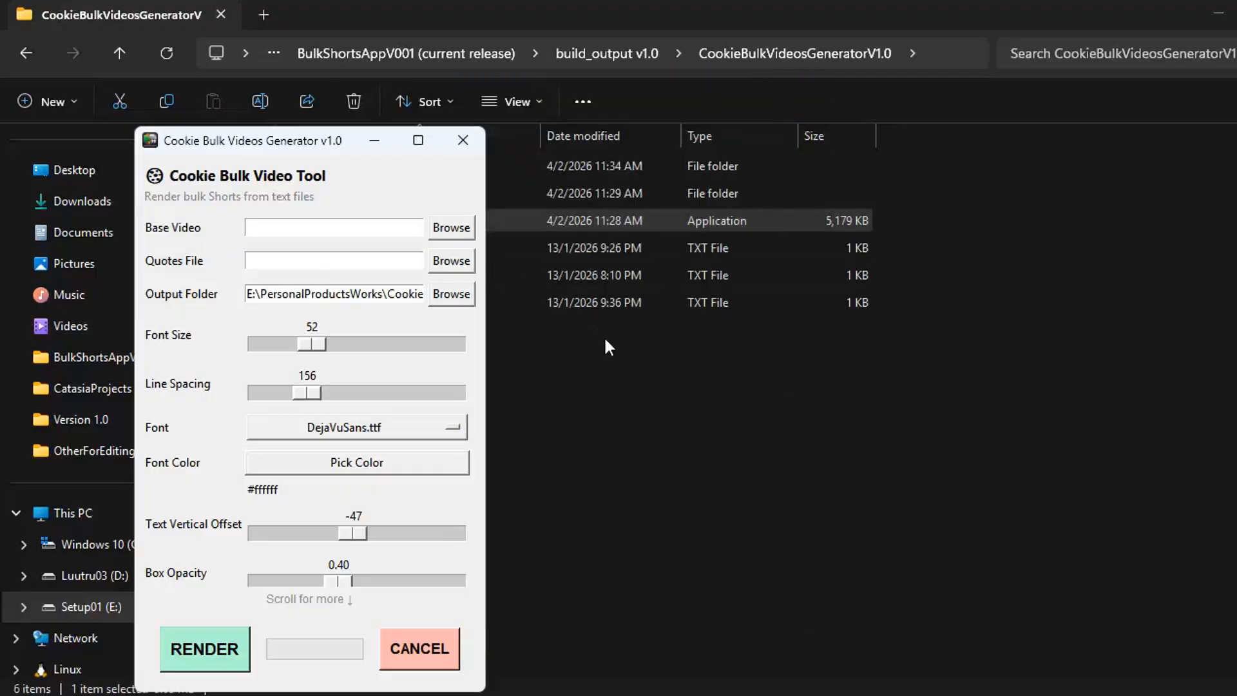
Switch to File Explorer and permanently delete all rendered videos in the Examples\ExampleOutput folder
left_click(608, 355)
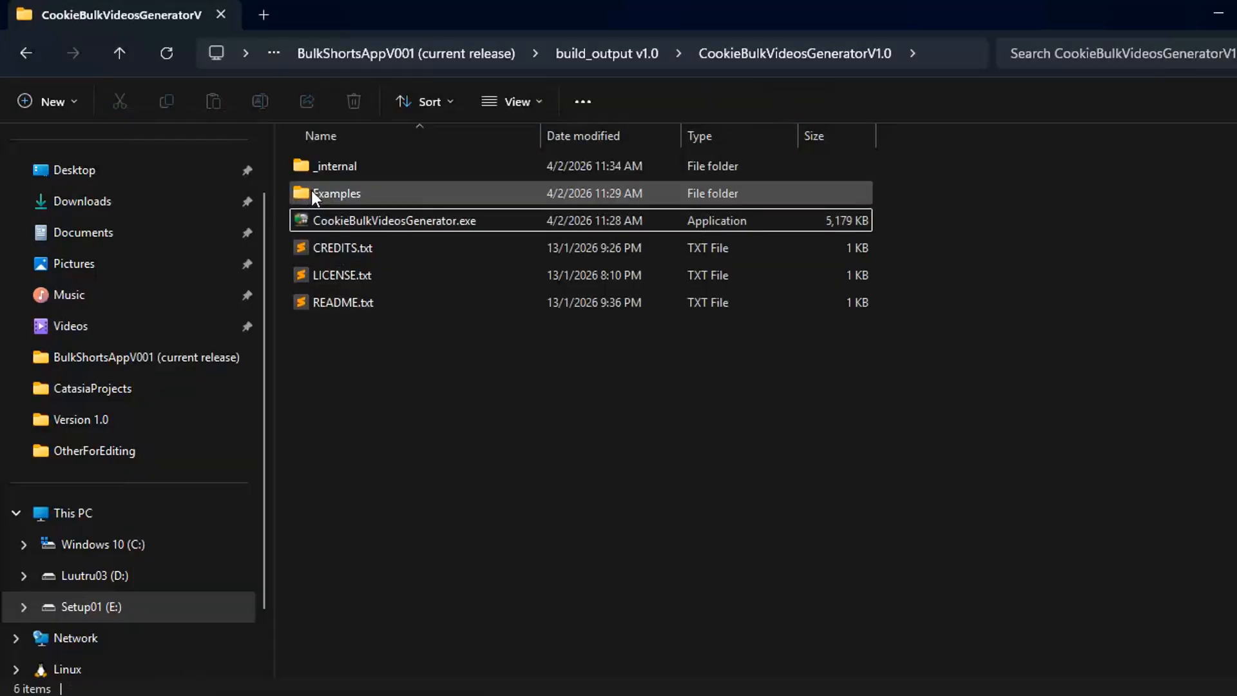
mouse_move(365, 201)
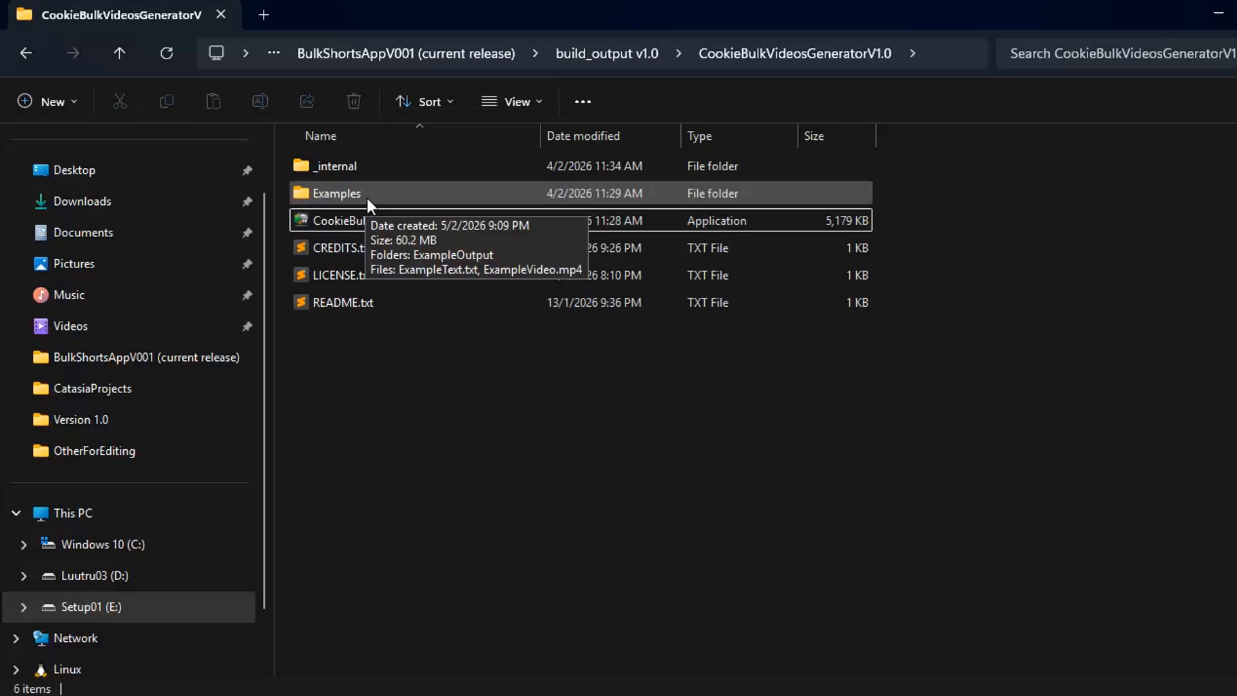
double_click(368, 200)
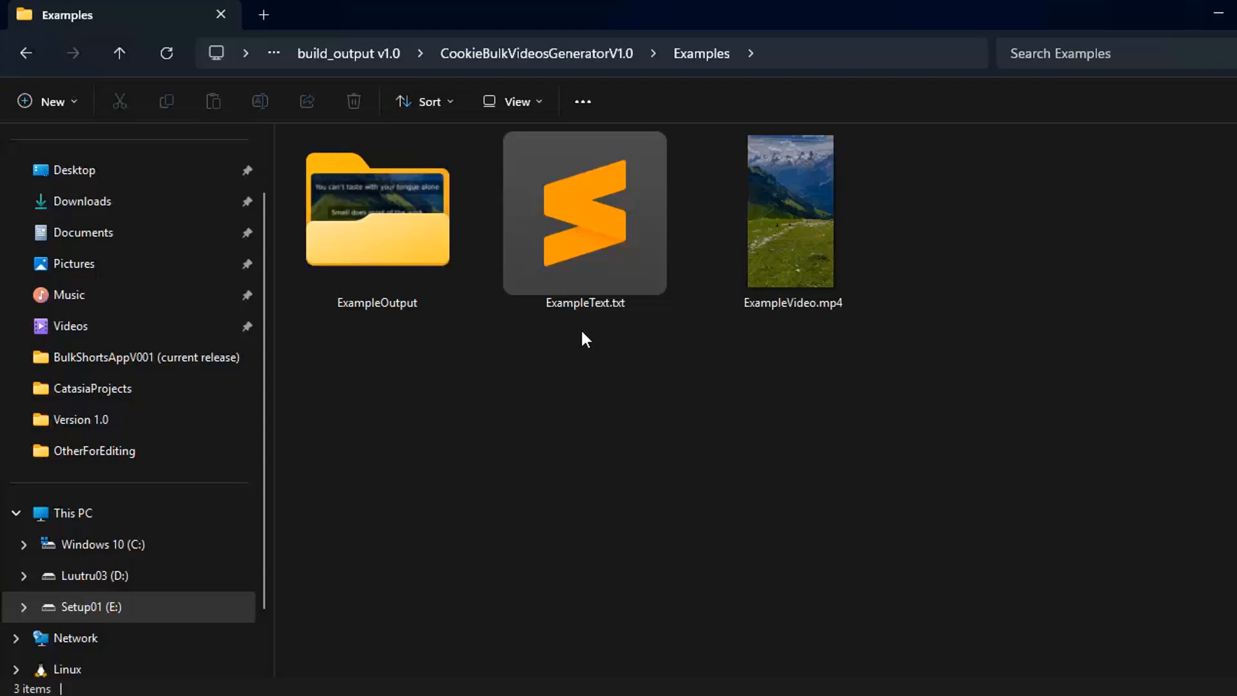
double_click(403, 308)
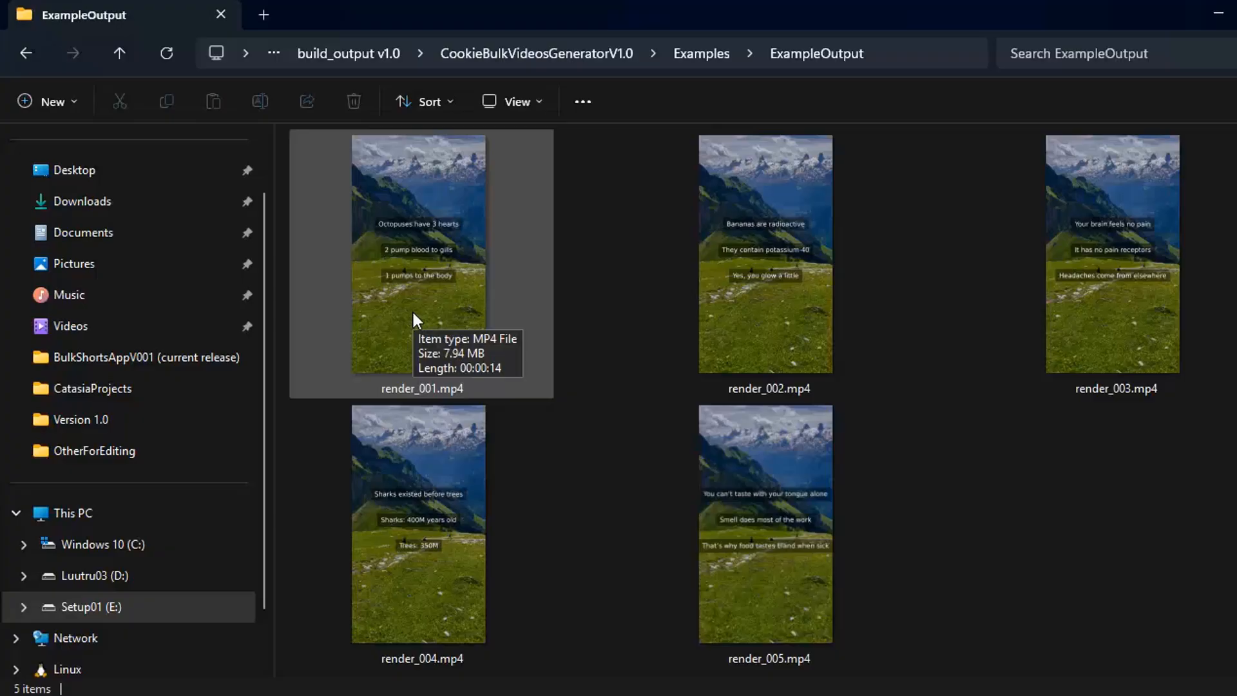
key("ctrl+a")
key("shift+Delete")
key("Return")
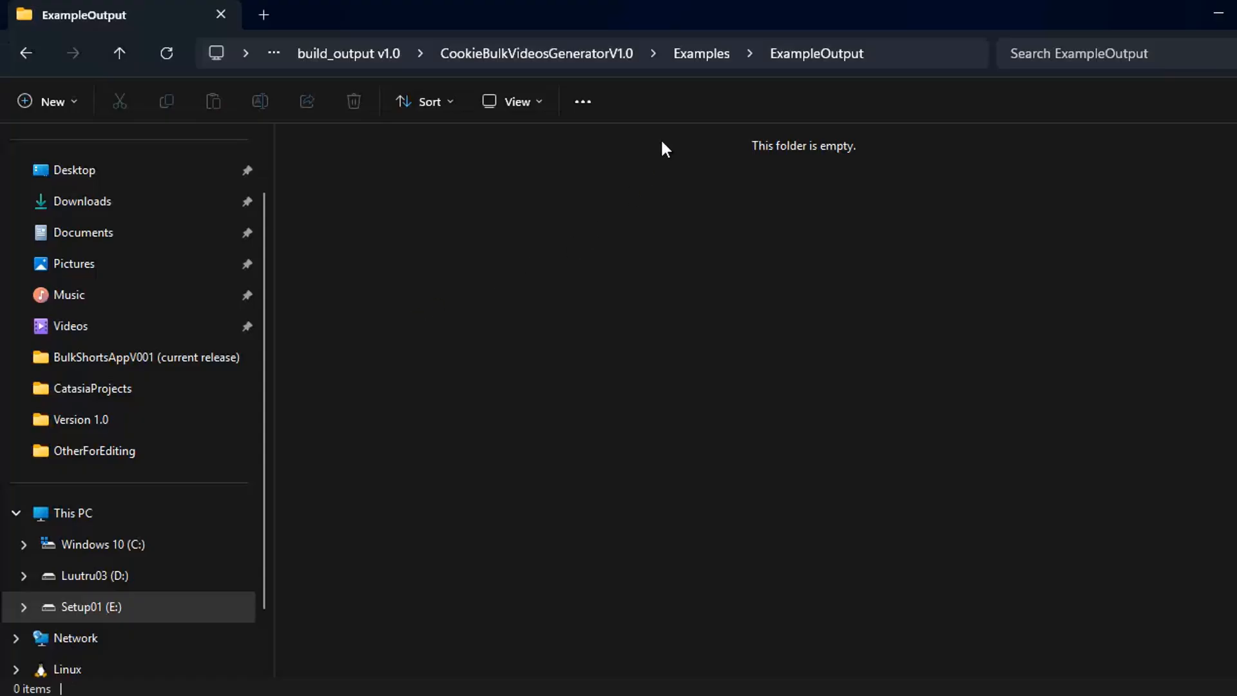
Go back to the Examples folder and copy its full path
left_click(693, 59)
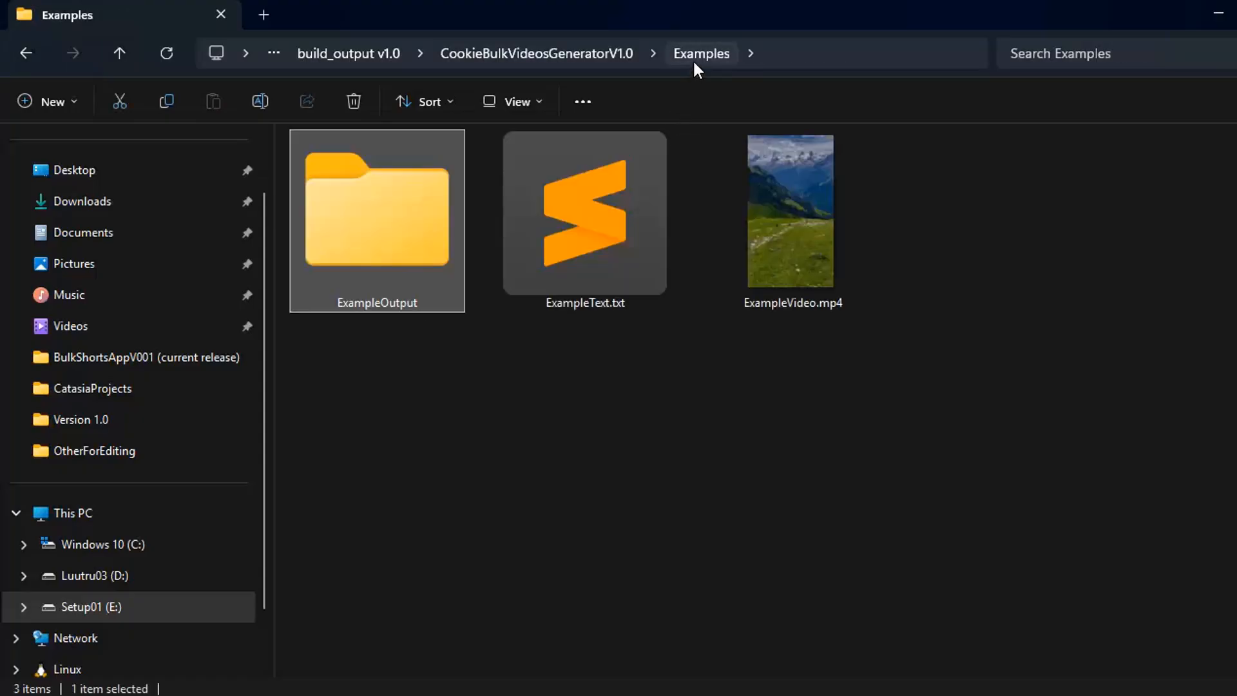
left_click(977, 152)
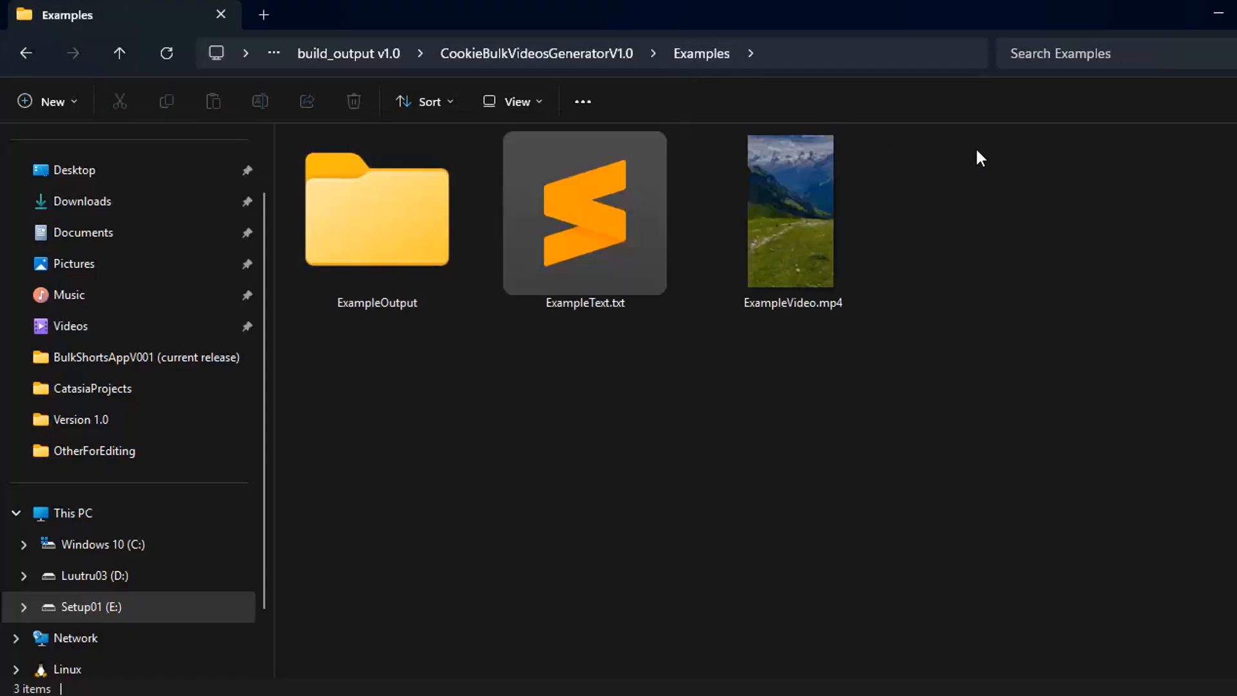
left_click(869, 56)
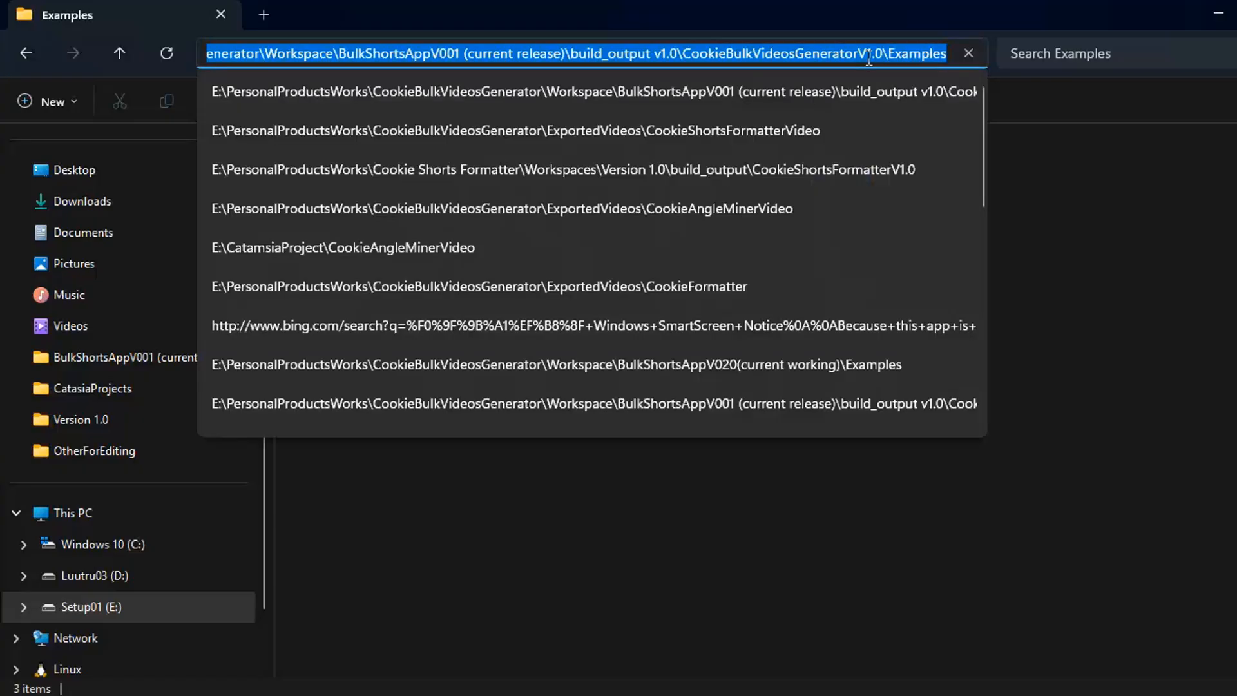
left_click(1061, 163)
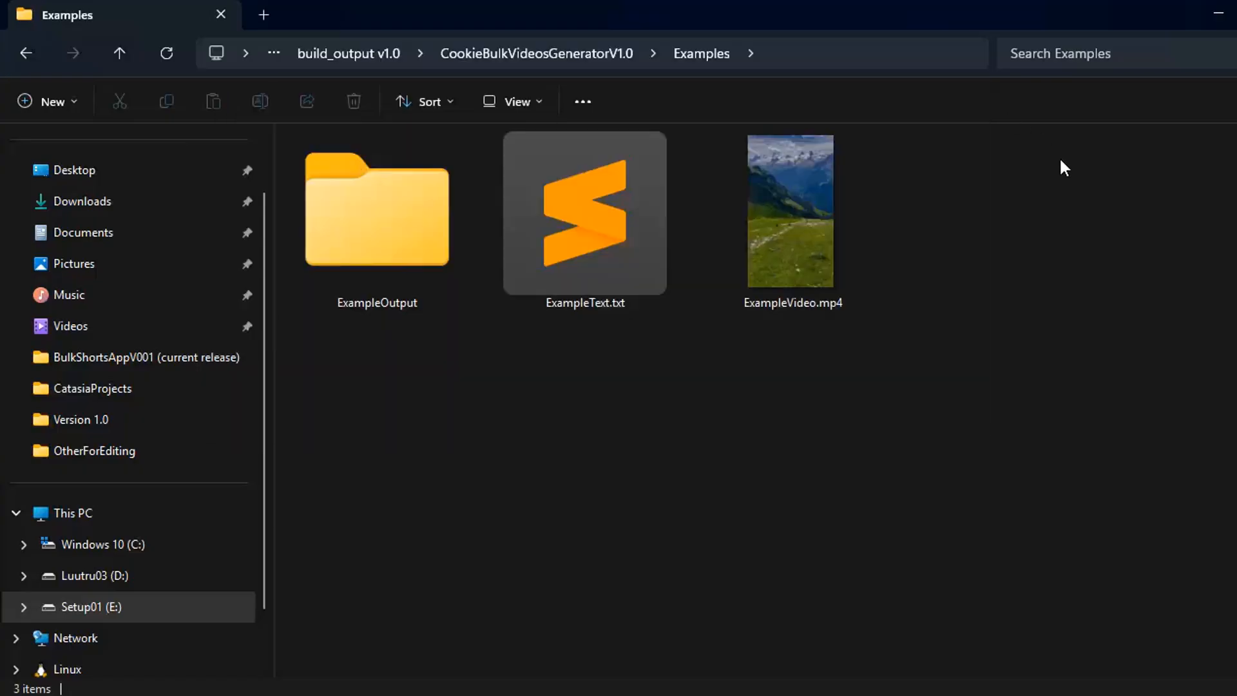
Switch to Cookie Bulk Videos Generator and load ExampleVideo.mp4 from the copied Examples path as the base video
key("alt+Tab")
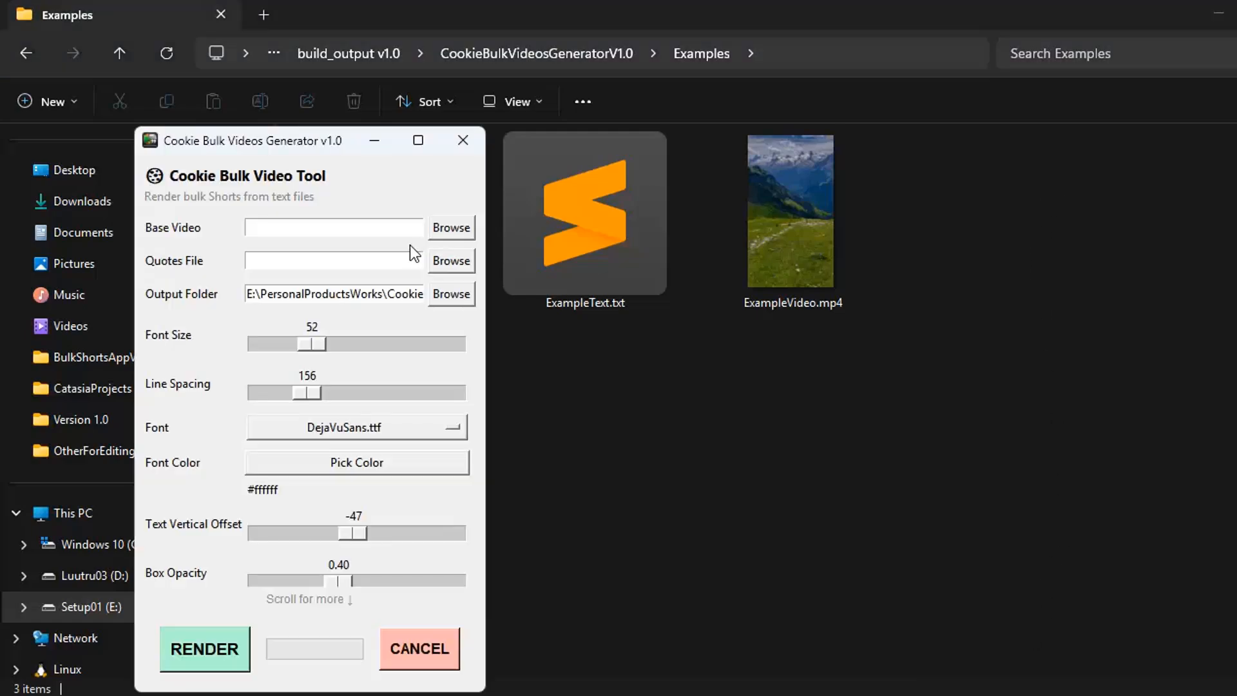
left_click(466, 229)
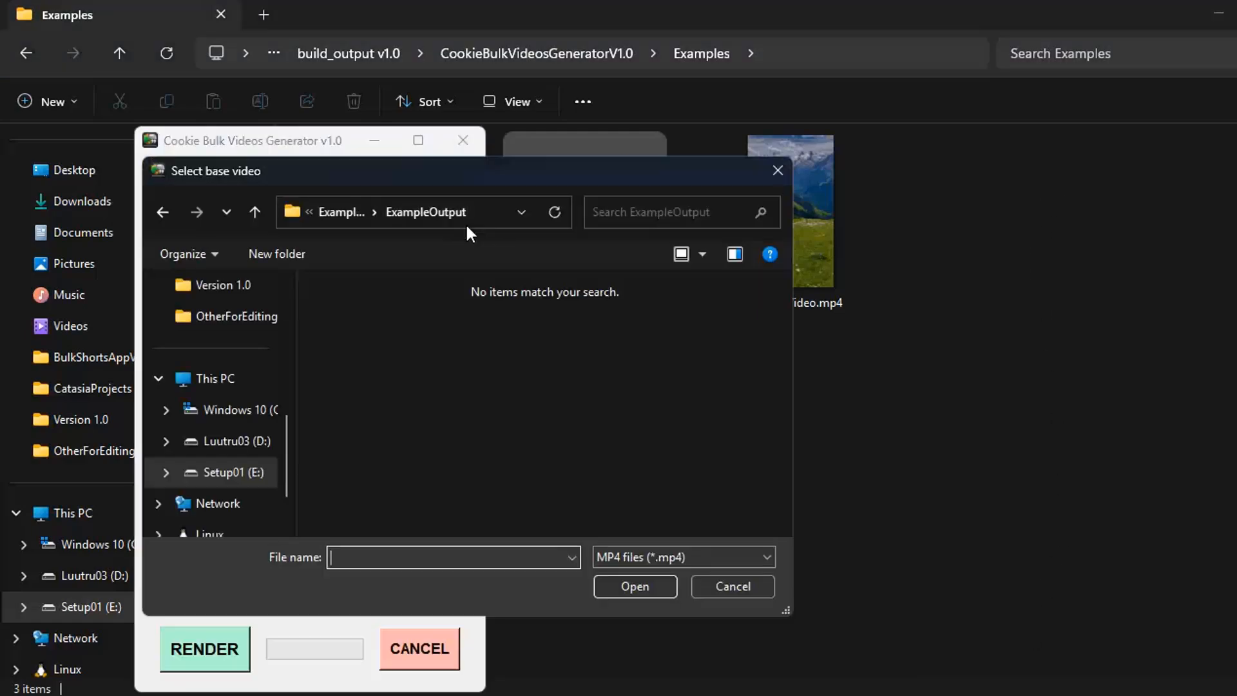
left_click(501, 213)
key("Return")
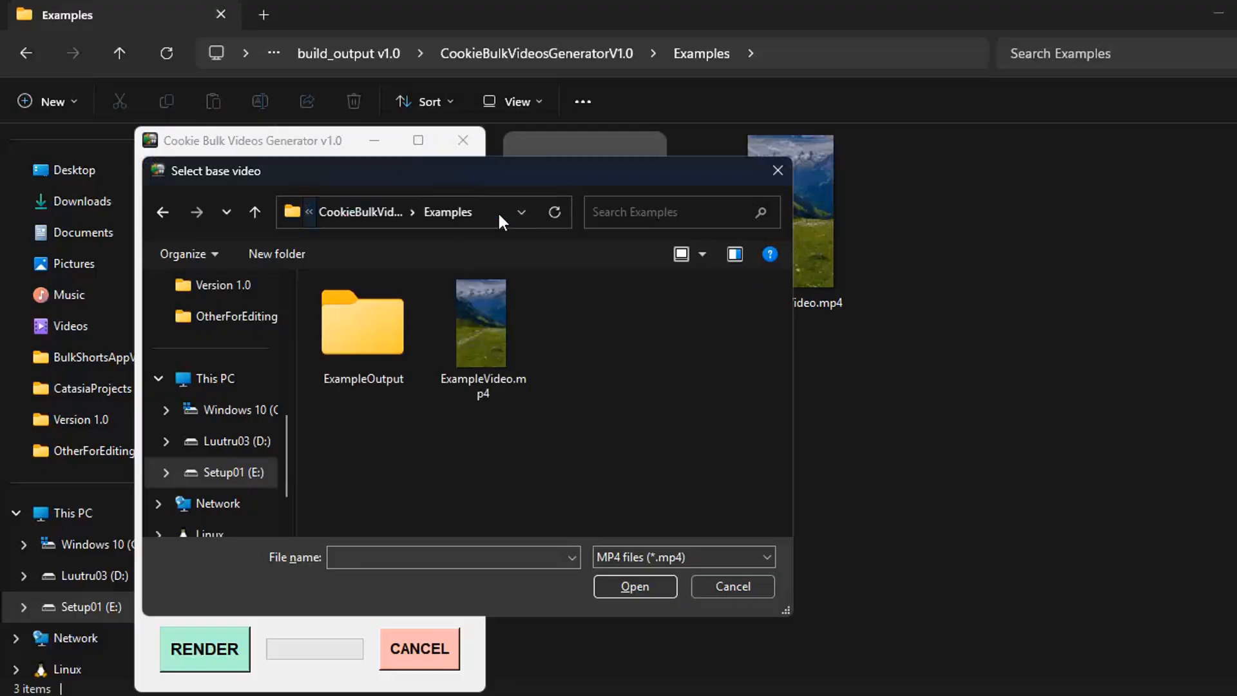
double_click(490, 345)
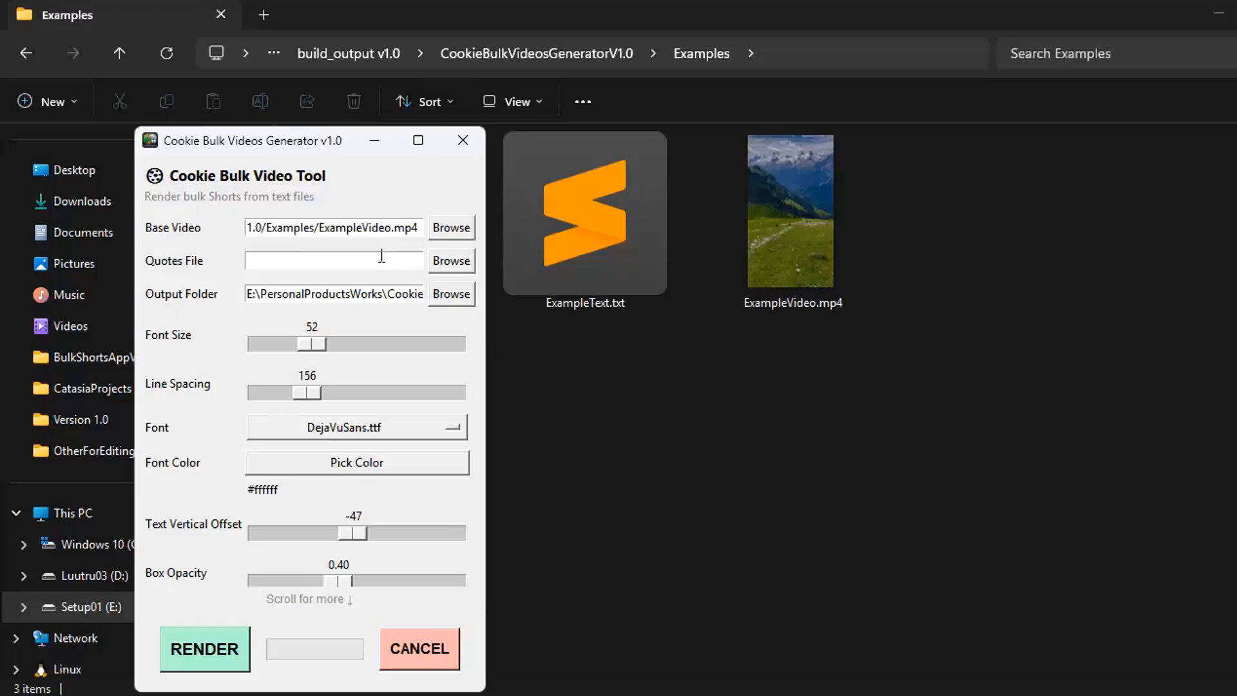
Open ExampleText.txt from the Examples folder in Sublime Text and widen the window so each quote fits on one line
double_click(570, 248)
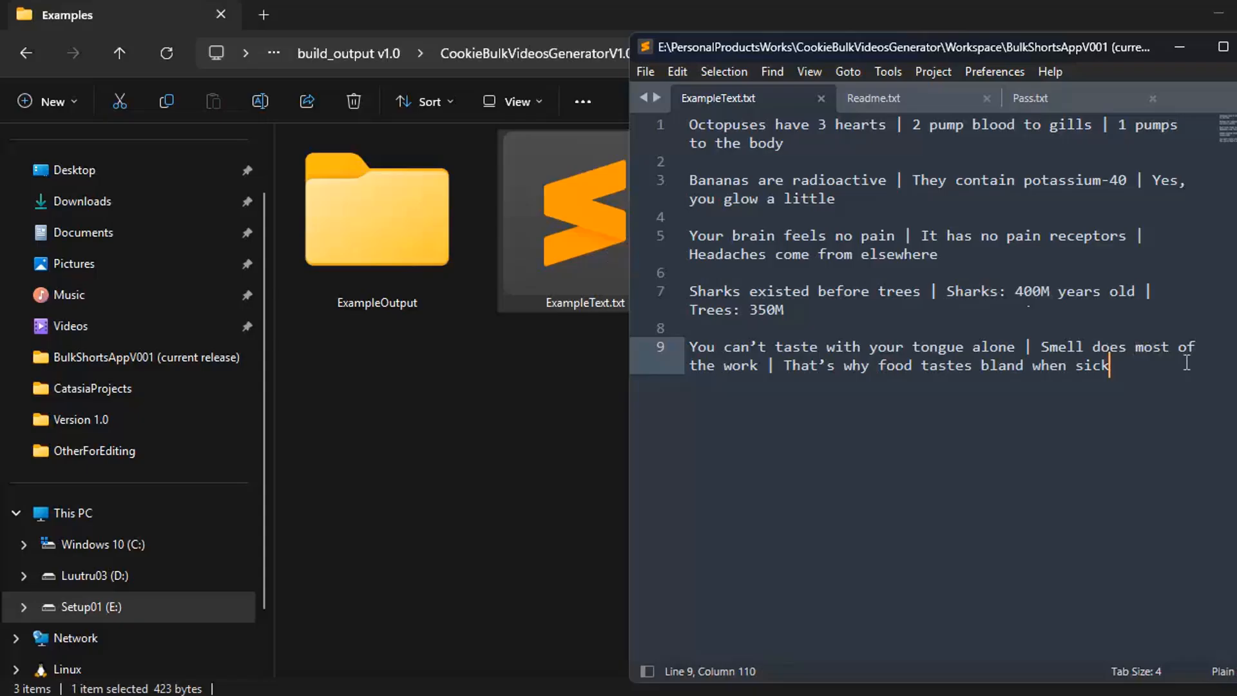
left_click_drag(629, 172, 80, 203)
left_click(1069, 239)
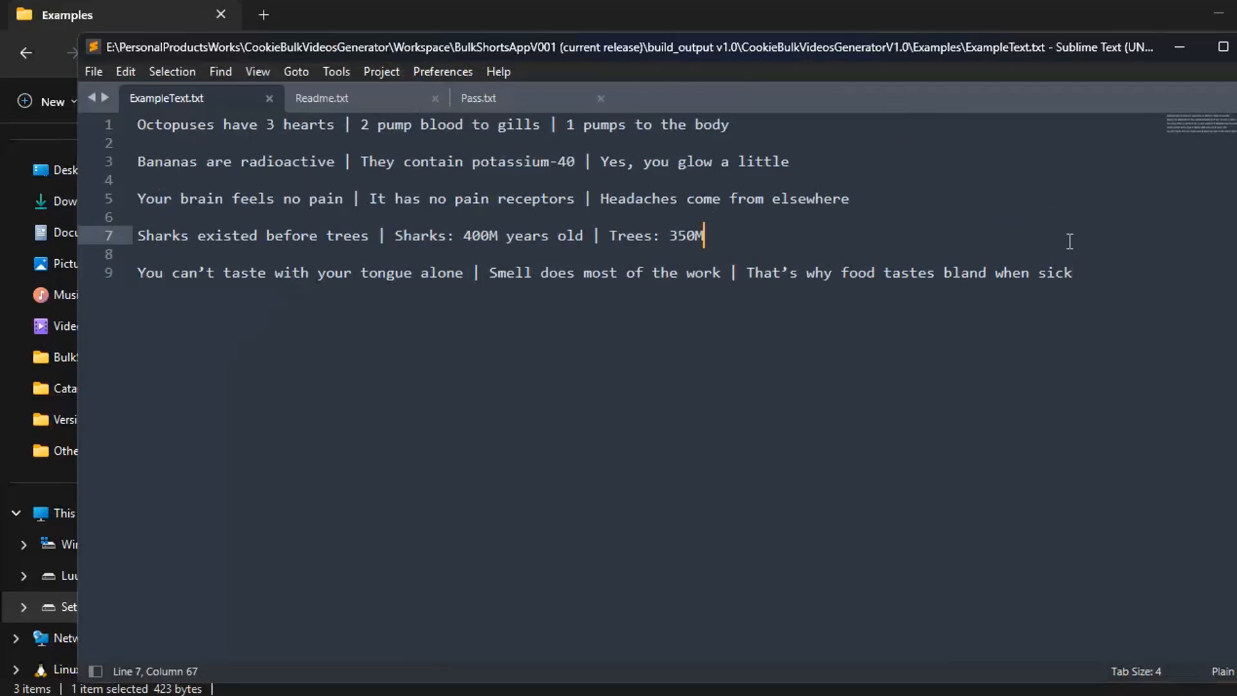
key("ctrl+shift+Left")
left_click(1001, 221)
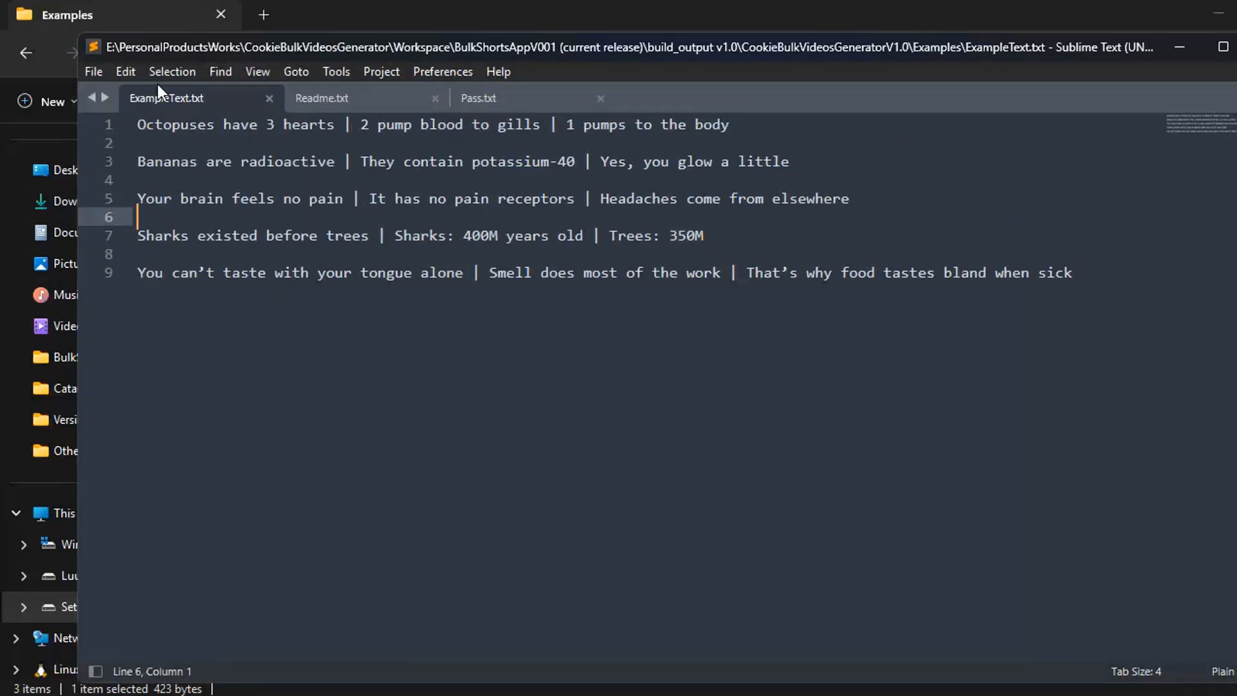
Remove the blank lines between the quotes in ExampleText.txt so they sit on consecutive lines
left_click(149, 126)
left_click_drag(137, 127, 635, 126)
left_click_drag(790, 161, 146, 161)
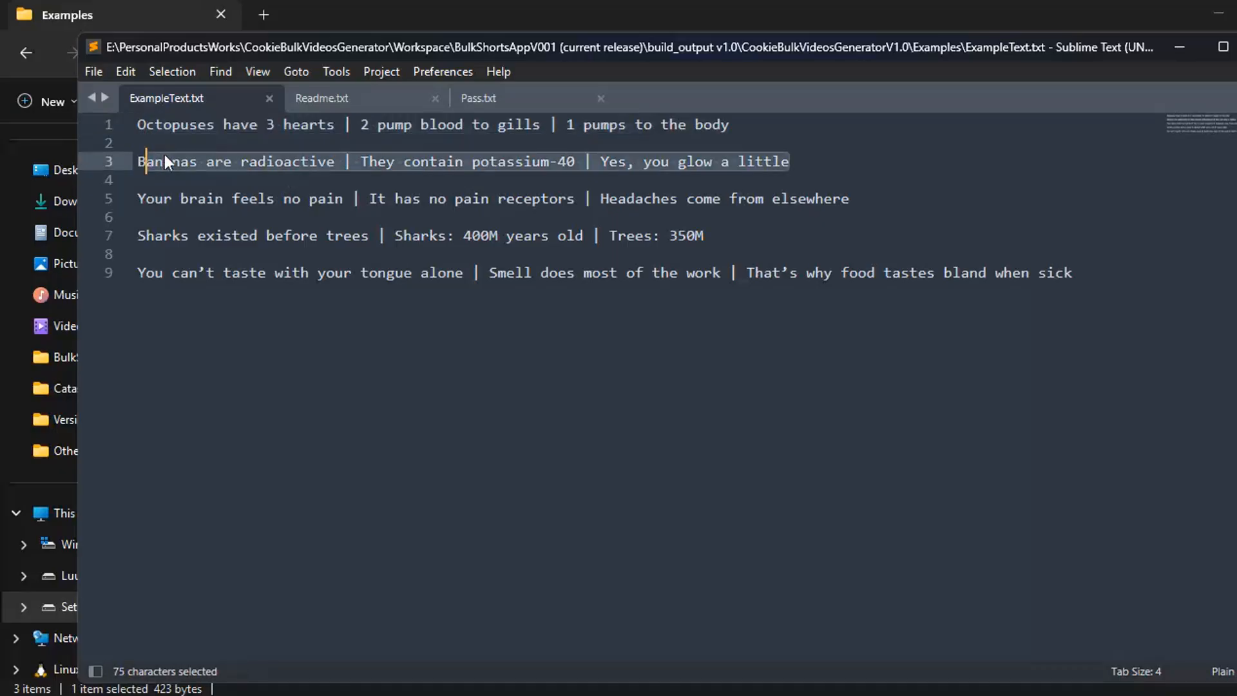
left_click(183, 146)
left_click(190, 180)
left_click(192, 218)
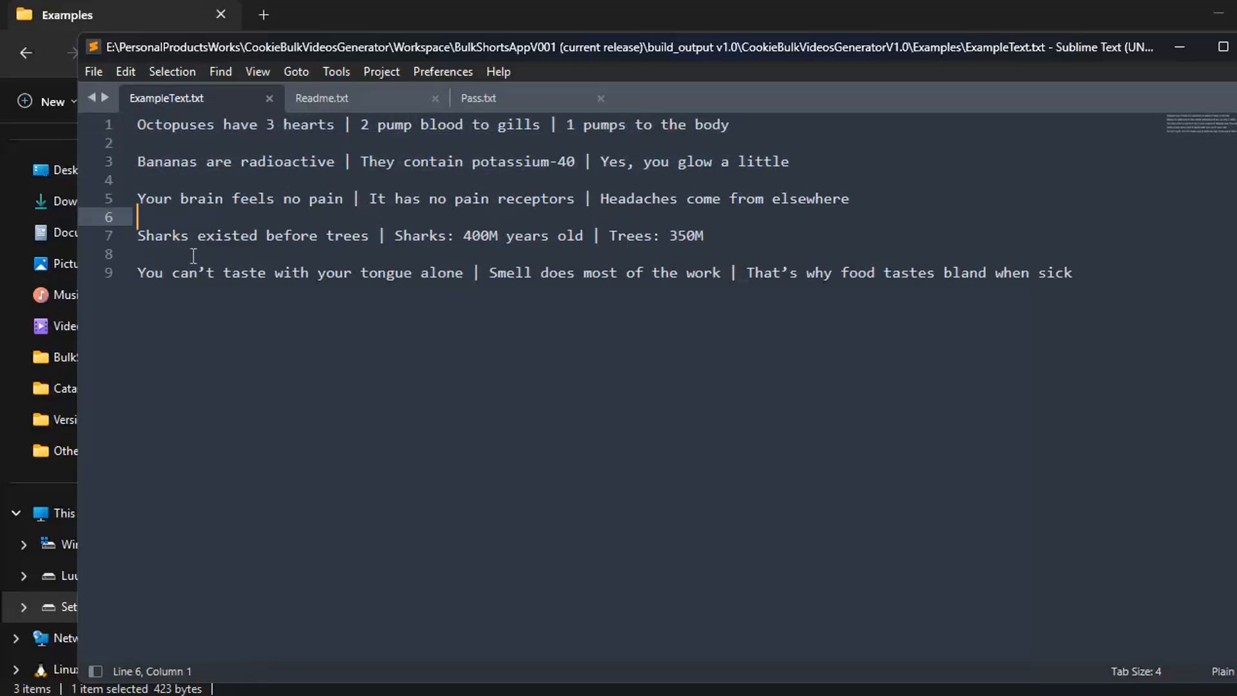
left_click(193, 255)
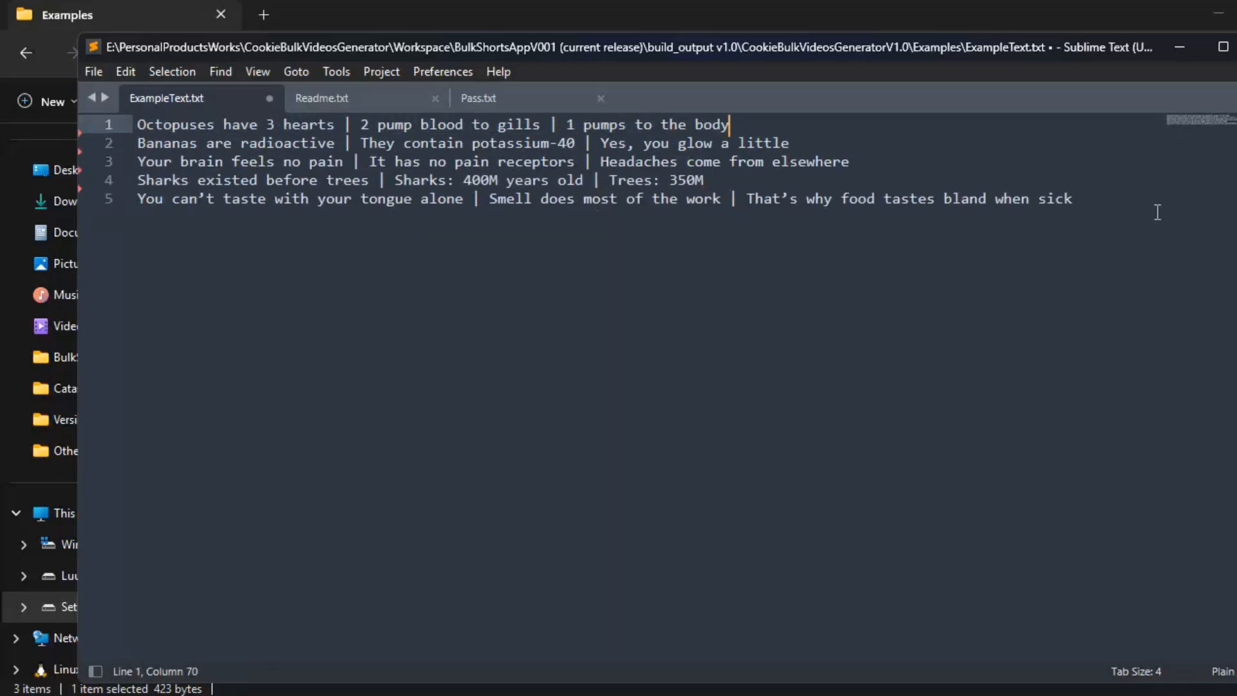
Save the edited ExampleText.txt and close the text editor
left_click(1154, 206)
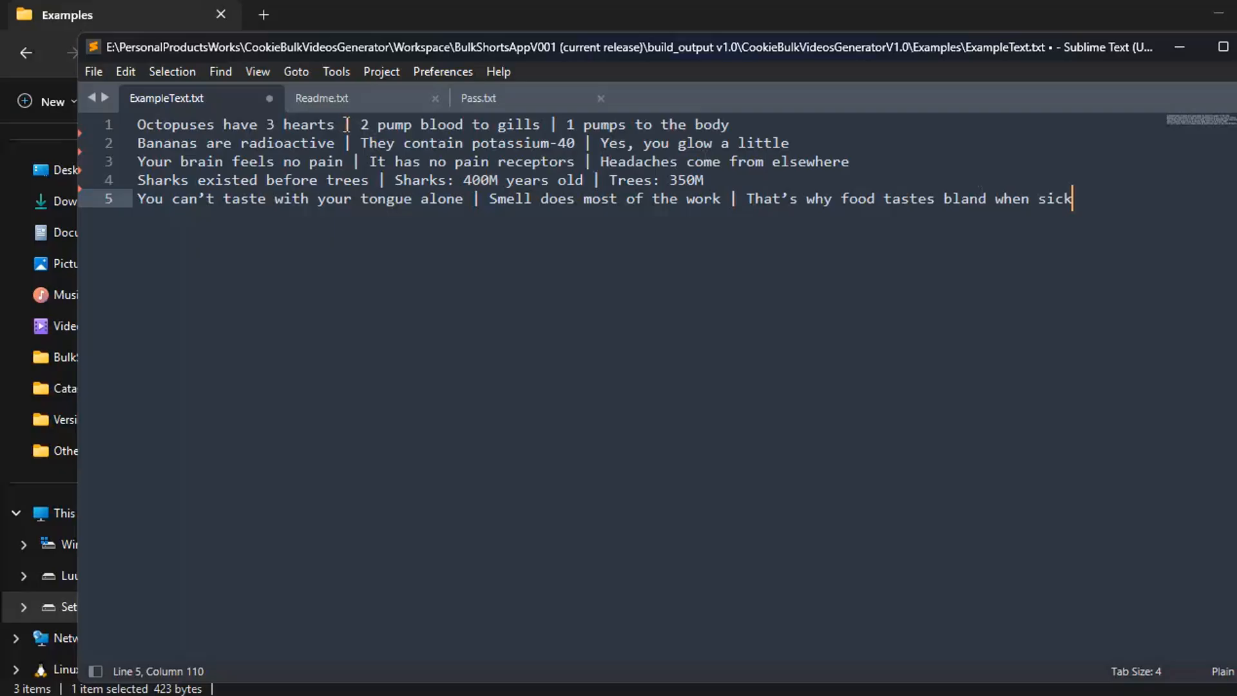
left_click_drag(343, 125, 351, 126)
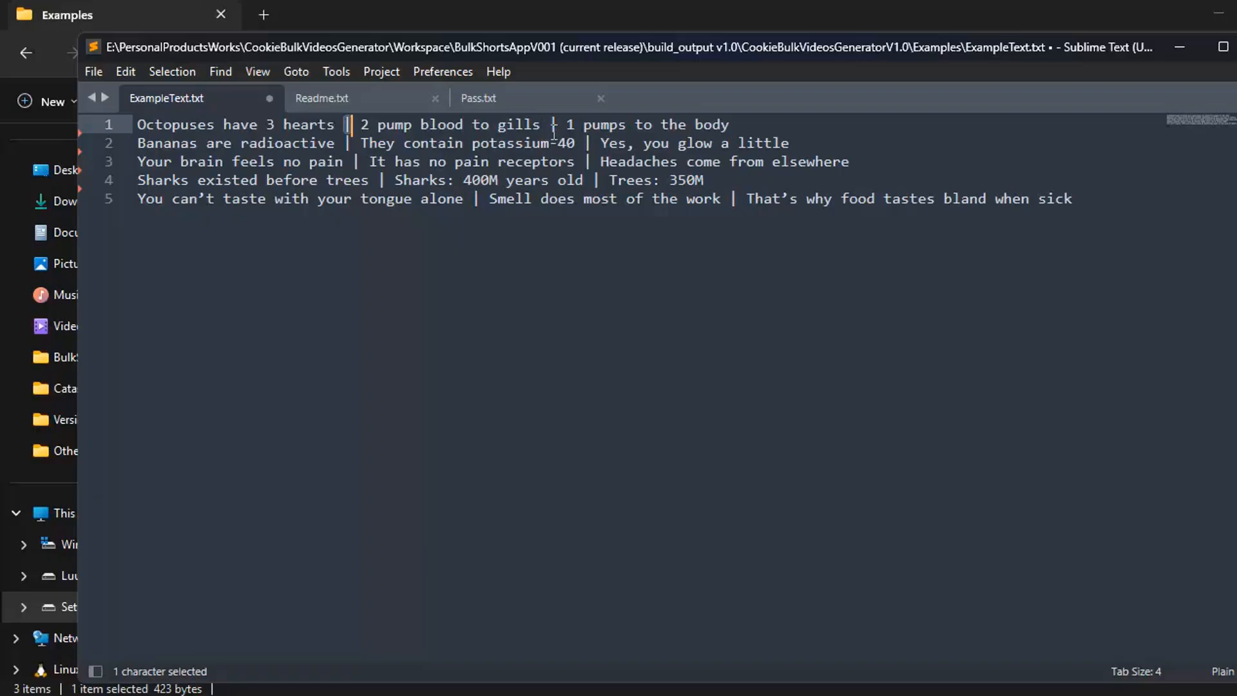
key("ctrl+s")
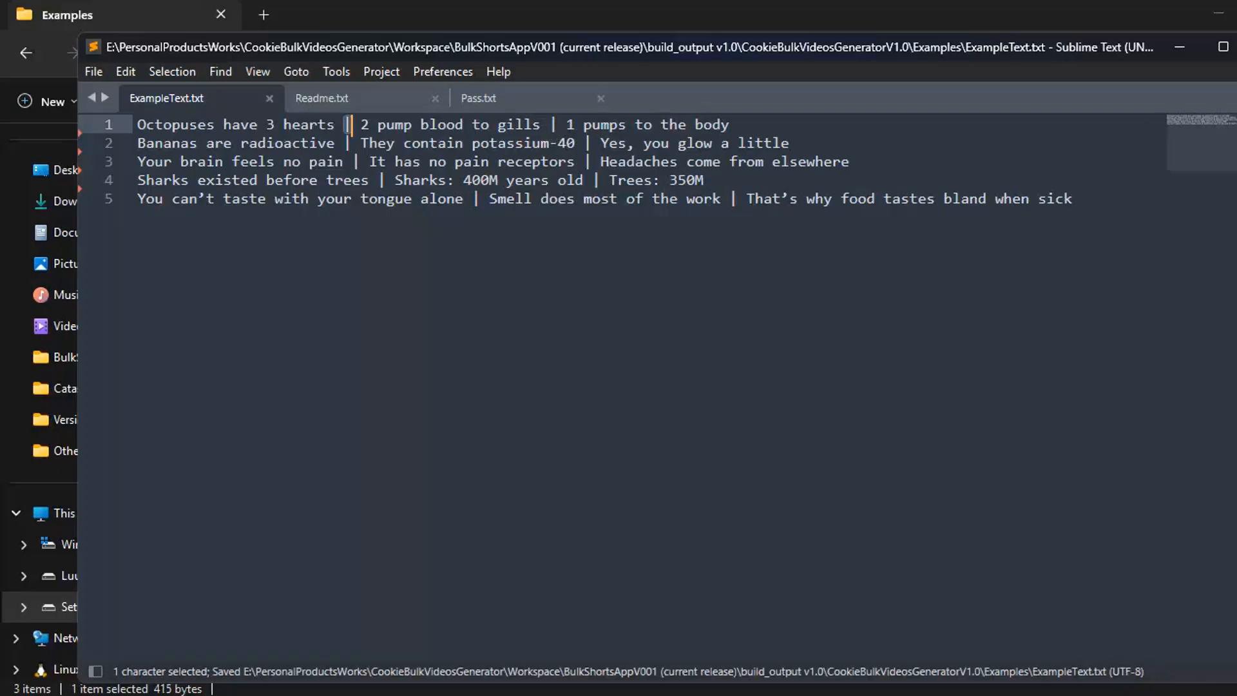
key("alt+F4")
left_click(1076, 291)
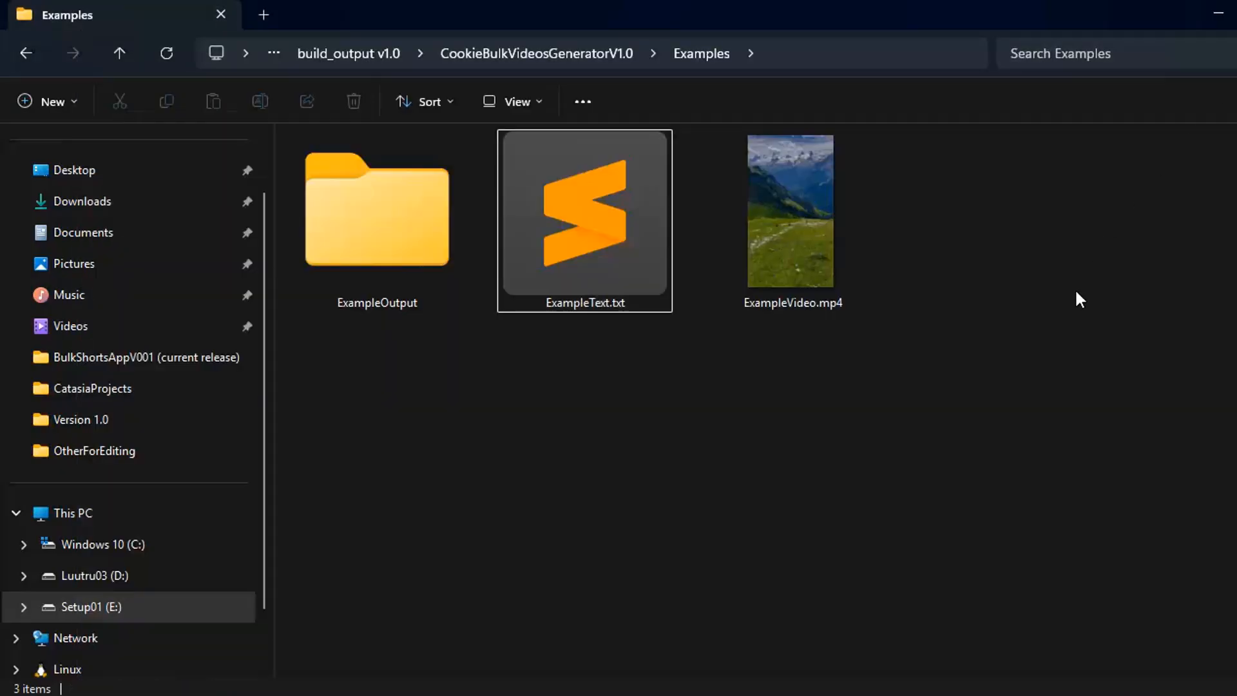
Switch to Cookie Bulk Videos Generator and load ExampleText.txt as the quotes file
key("alt+Tab")
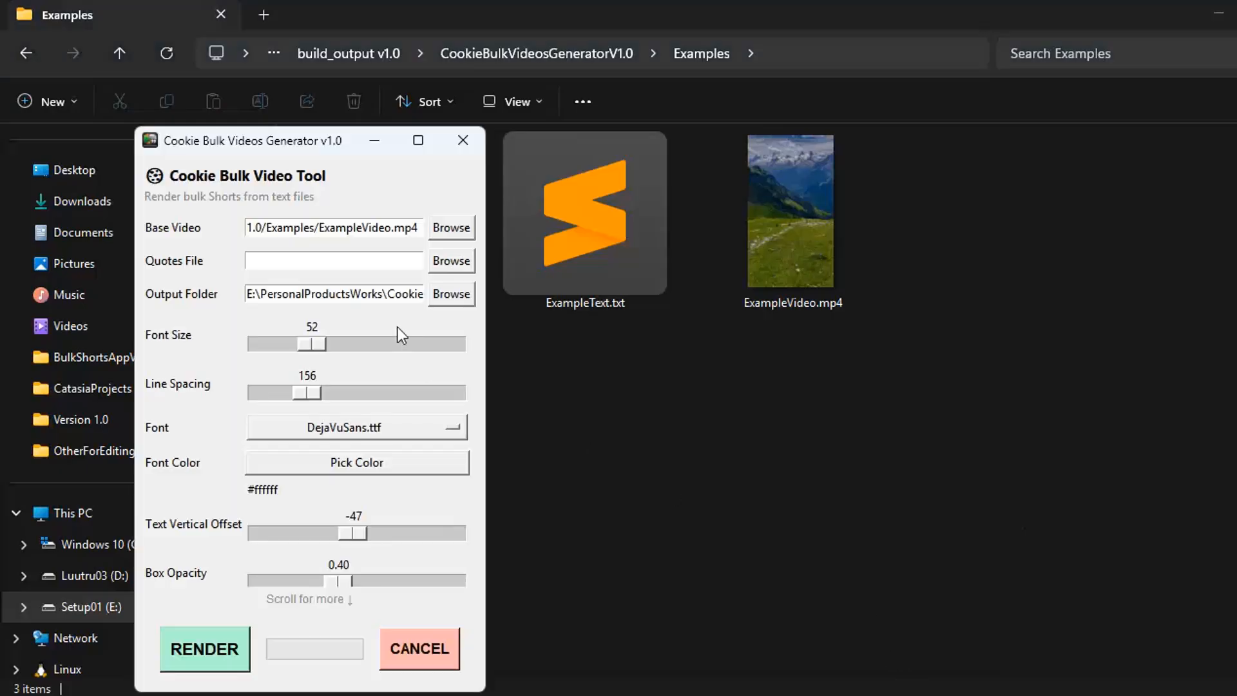
left_click(459, 261)
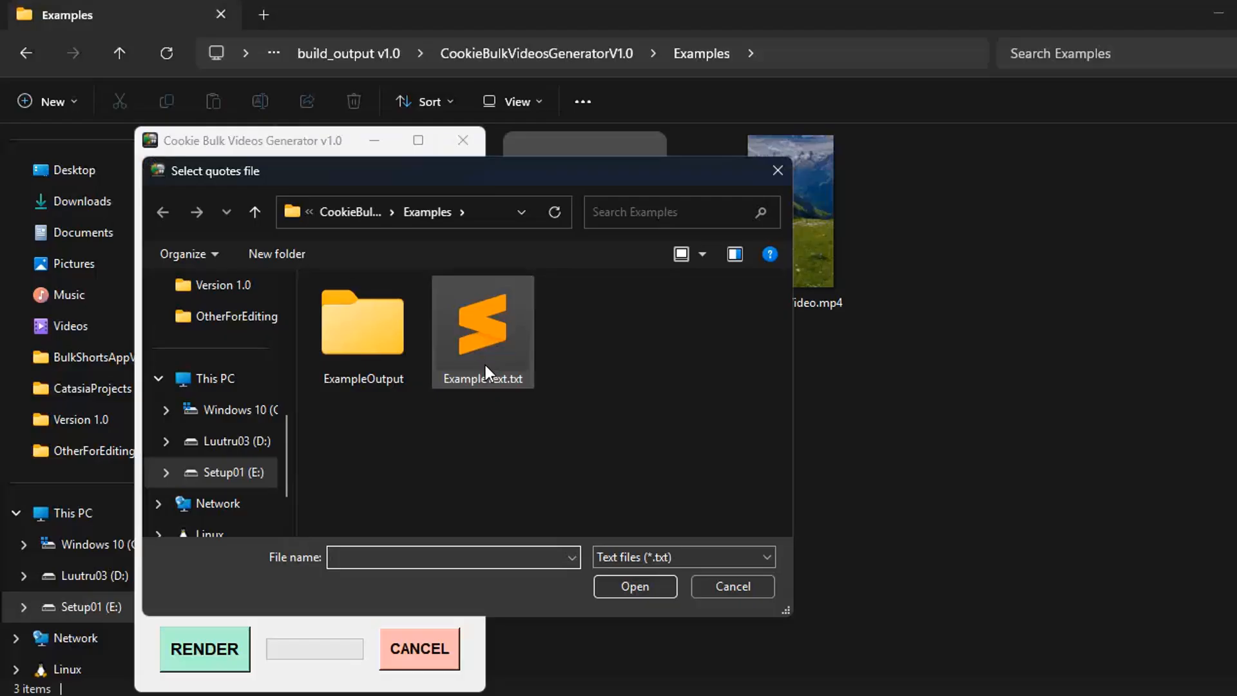
double_click(485, 362)
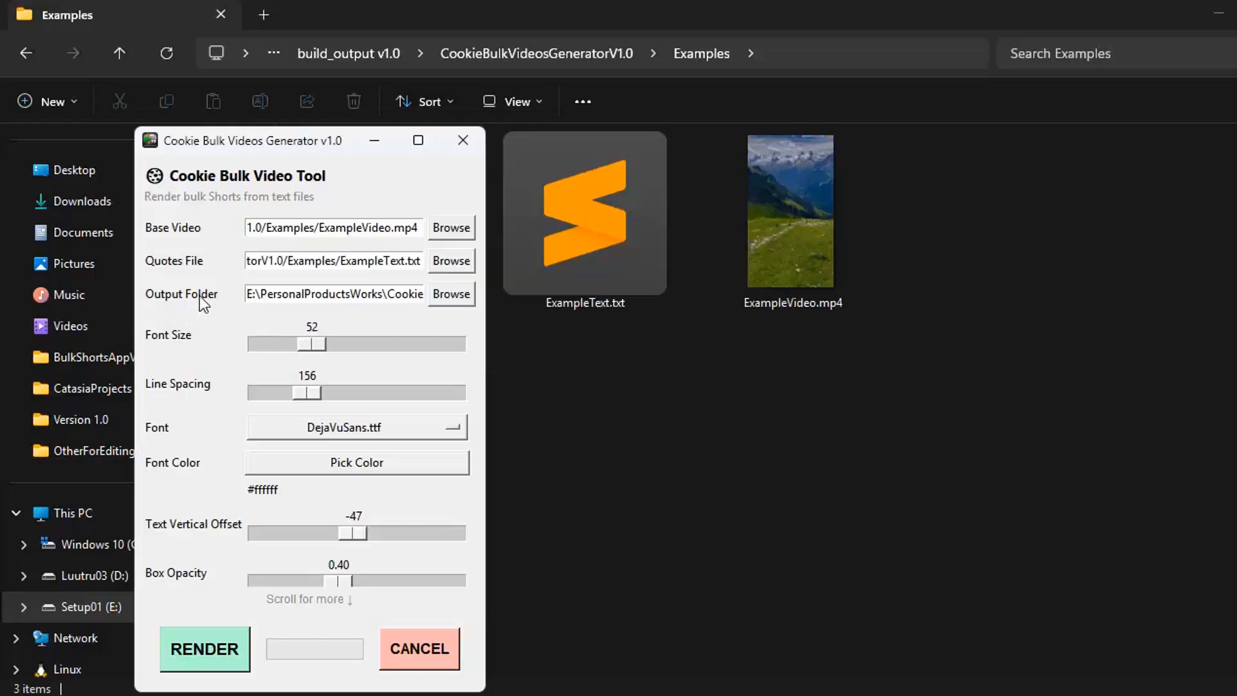
Inspect the default _internal\output folder in File Explorer, and return to the CookieBulkVideosGeneratorV1.0 folder
left_click(584, 353)
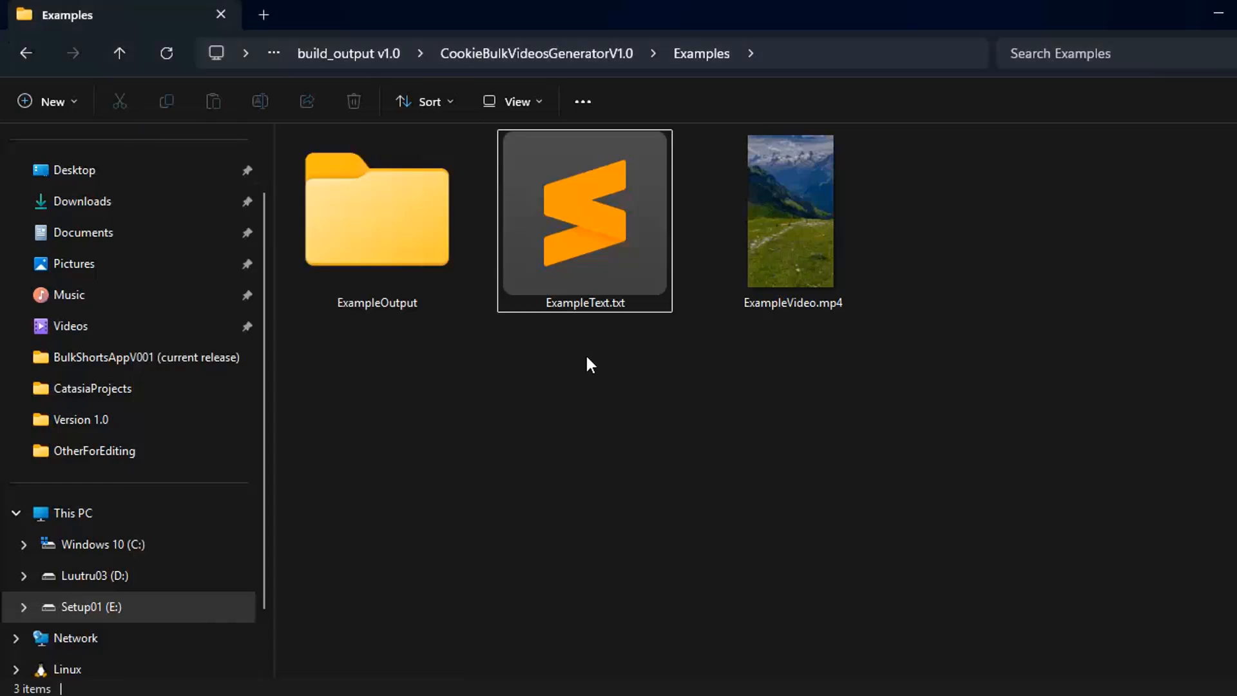
left_click(509, 60)
double_click(373, 164)
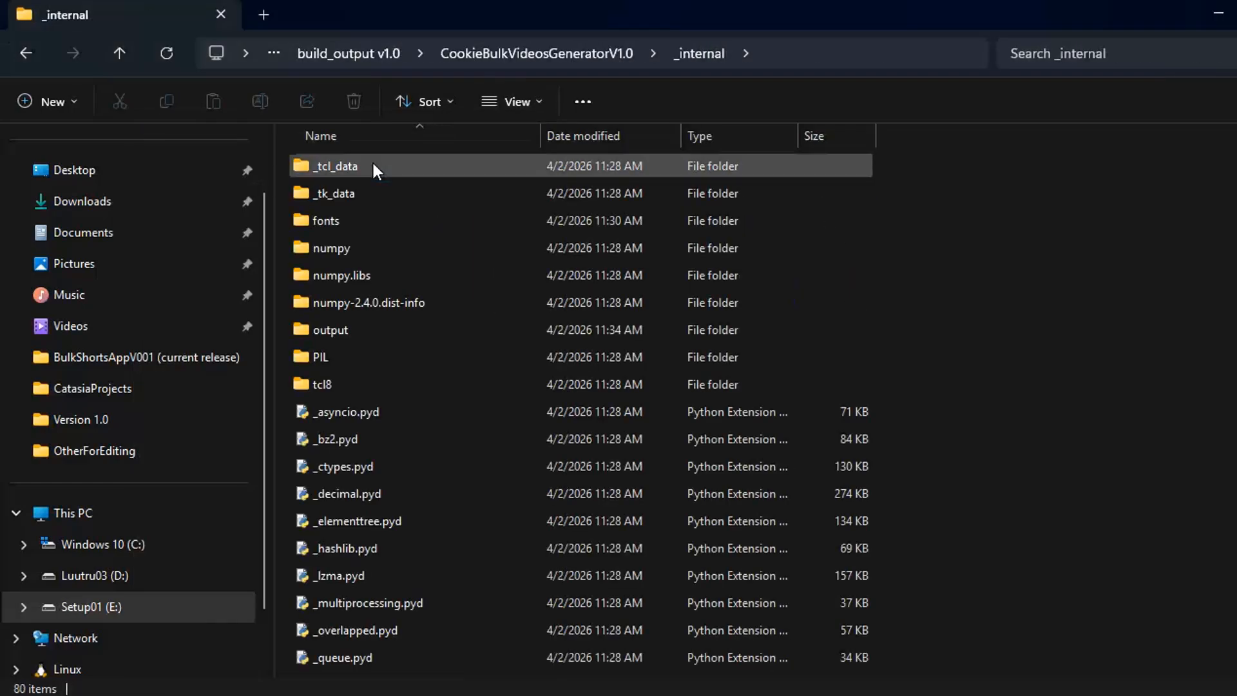
double_click(341, 332)
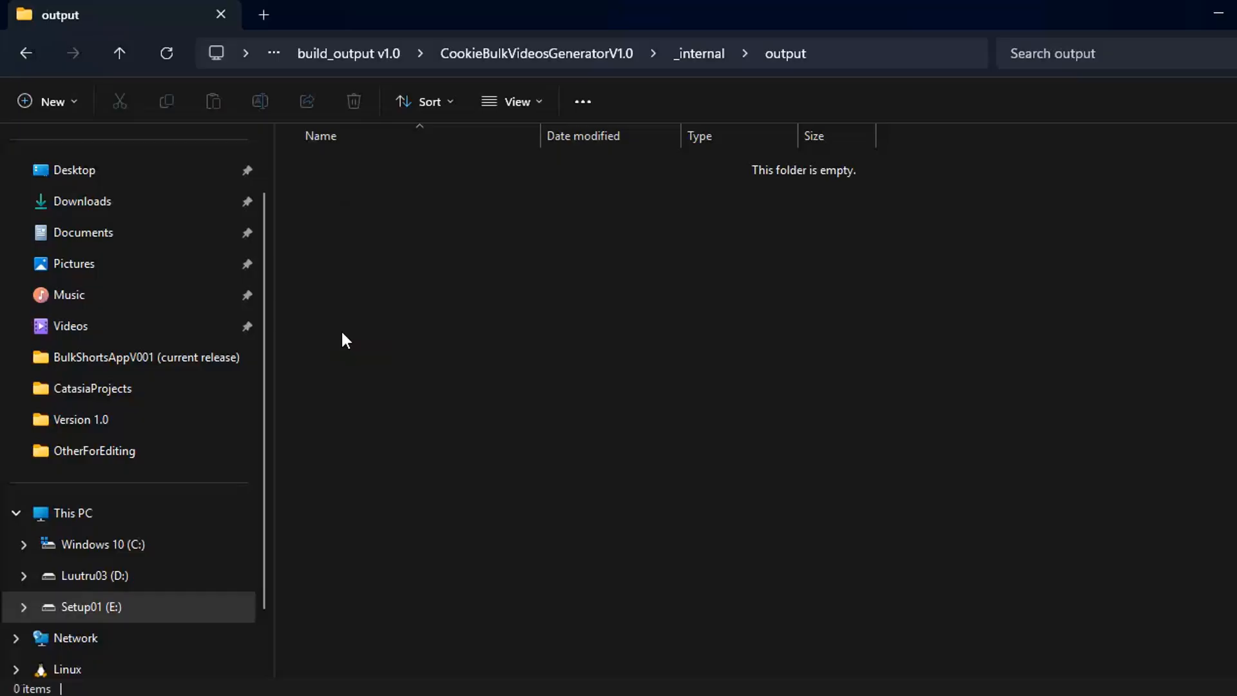
left_click(497, 53)
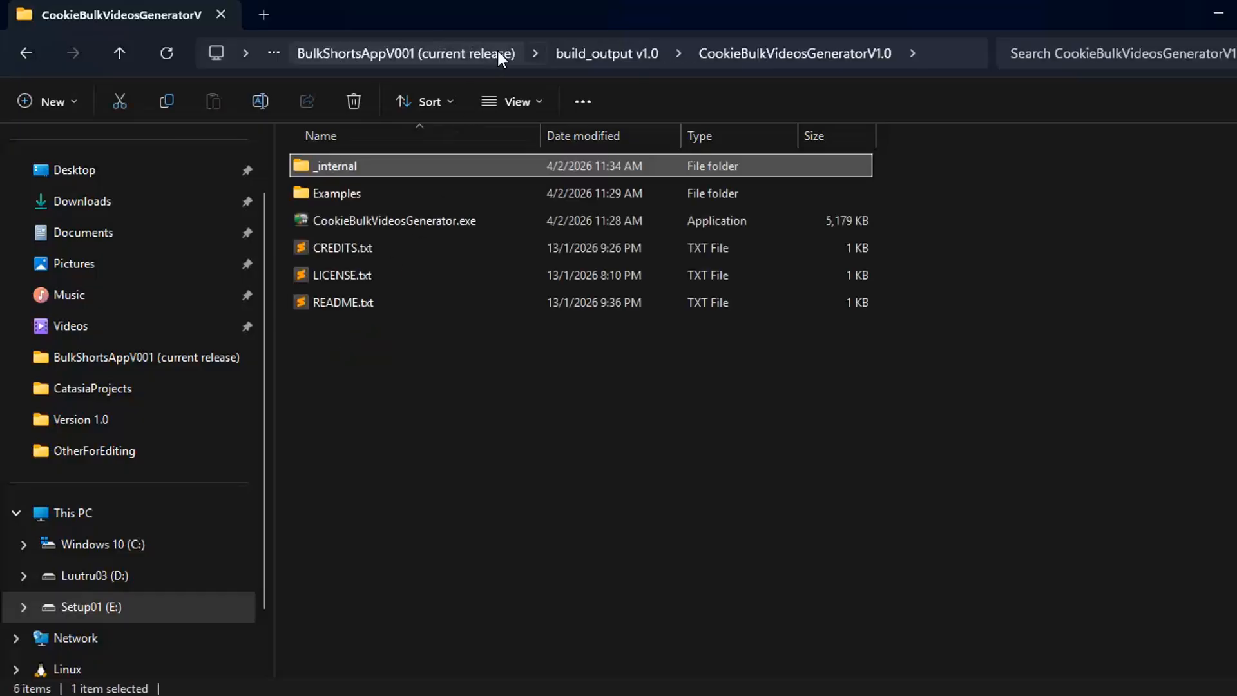
Open the Examples\ExampleOutput folder in File Explorer to check the intended render destination
double_click(425, 192)
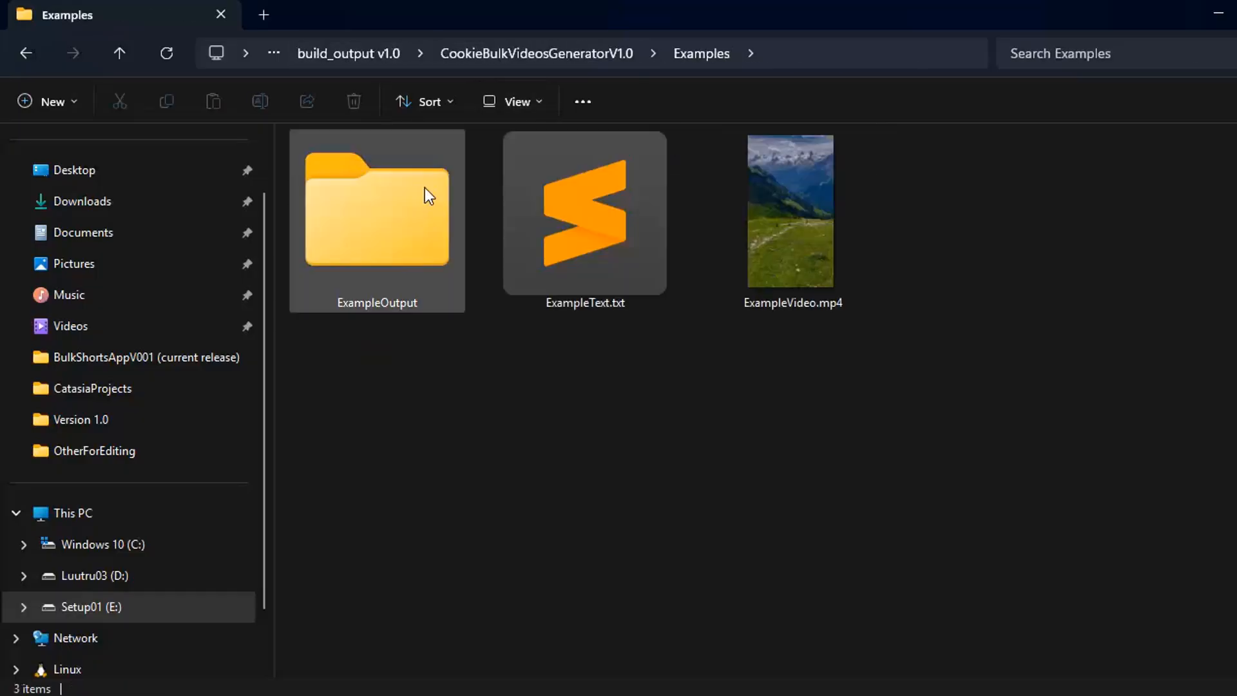
double_click(424, 188)
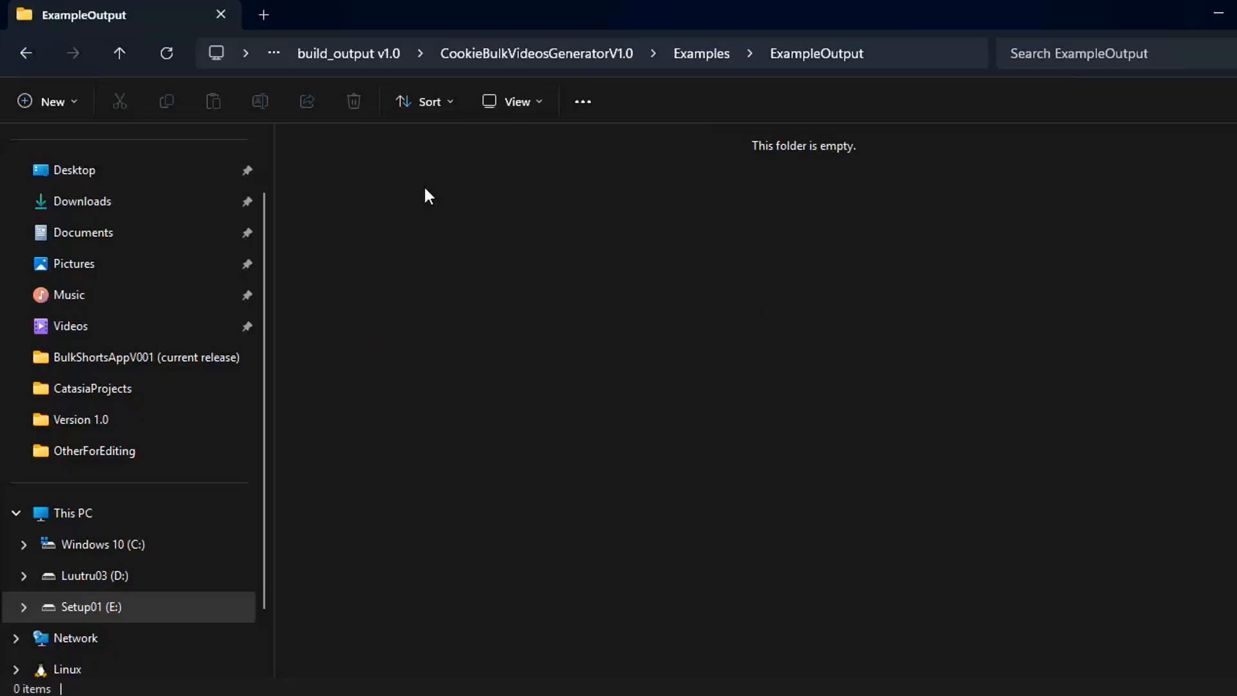
left_click(889, 65)
left_click(1123, 361)
Switch to Cookie Bulk Videos Generator and set the output folder to Examples\ExampleOutput
key("alt+Tab")
left_click(449, 295)
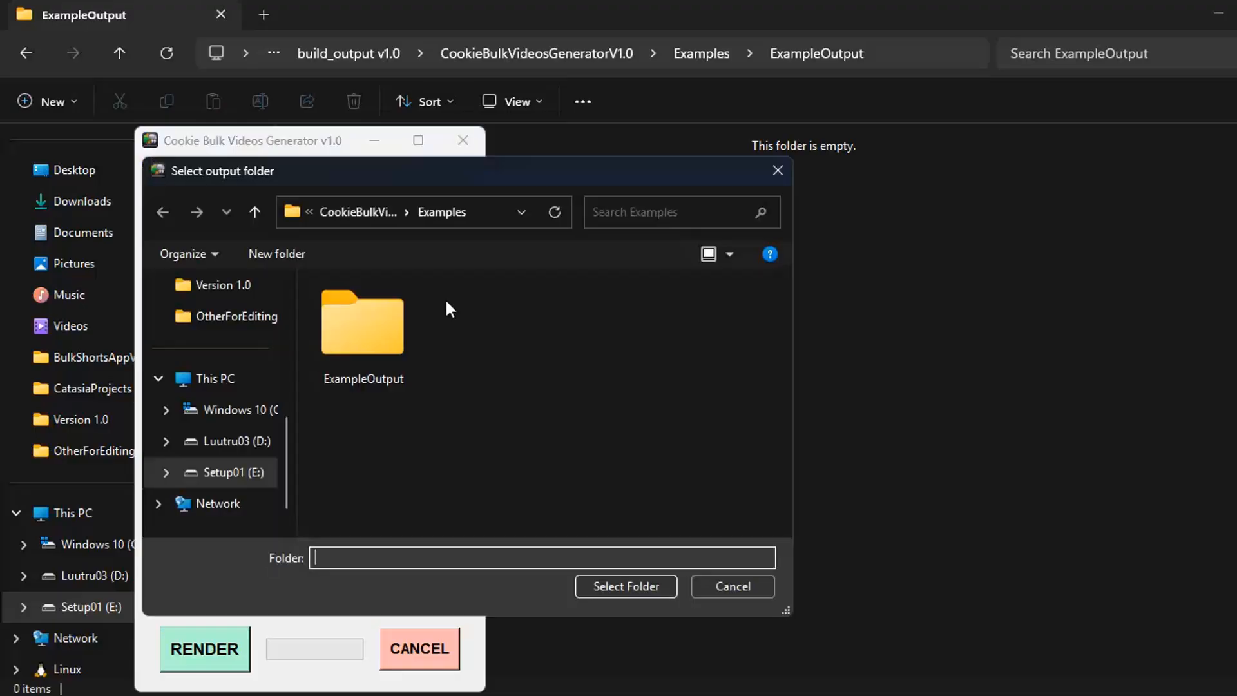
left_click(500, 210)
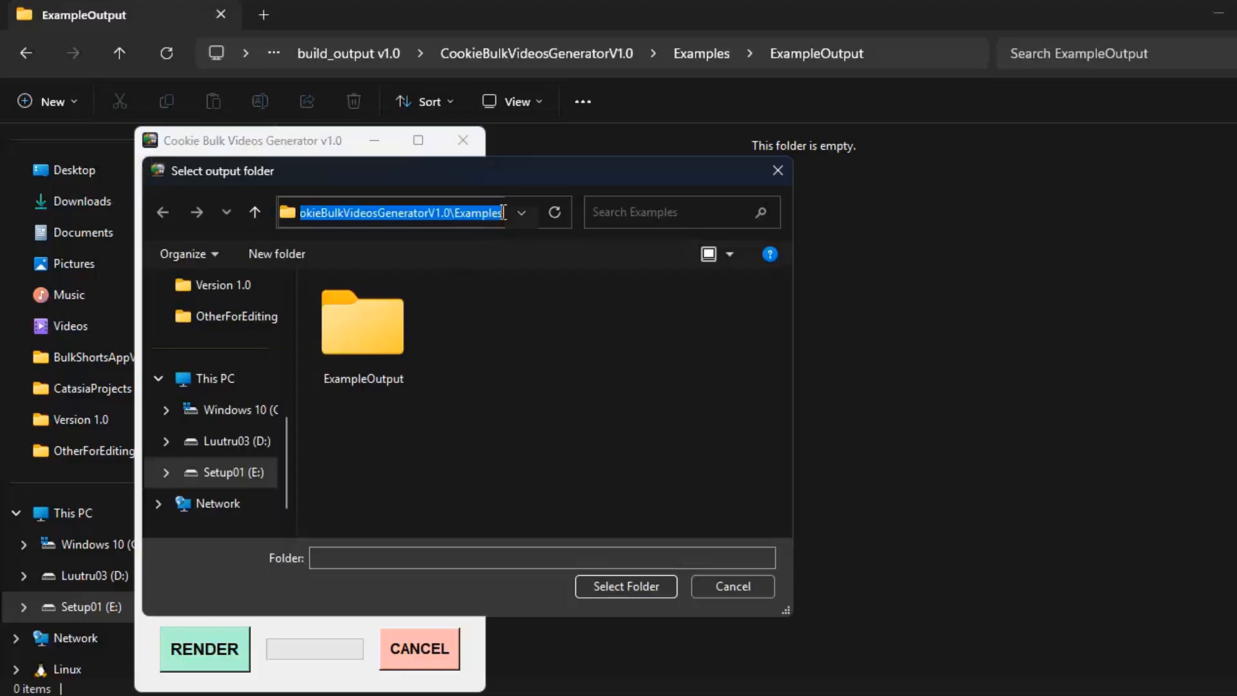
left_click(503, 357)
double_click(401, 332)
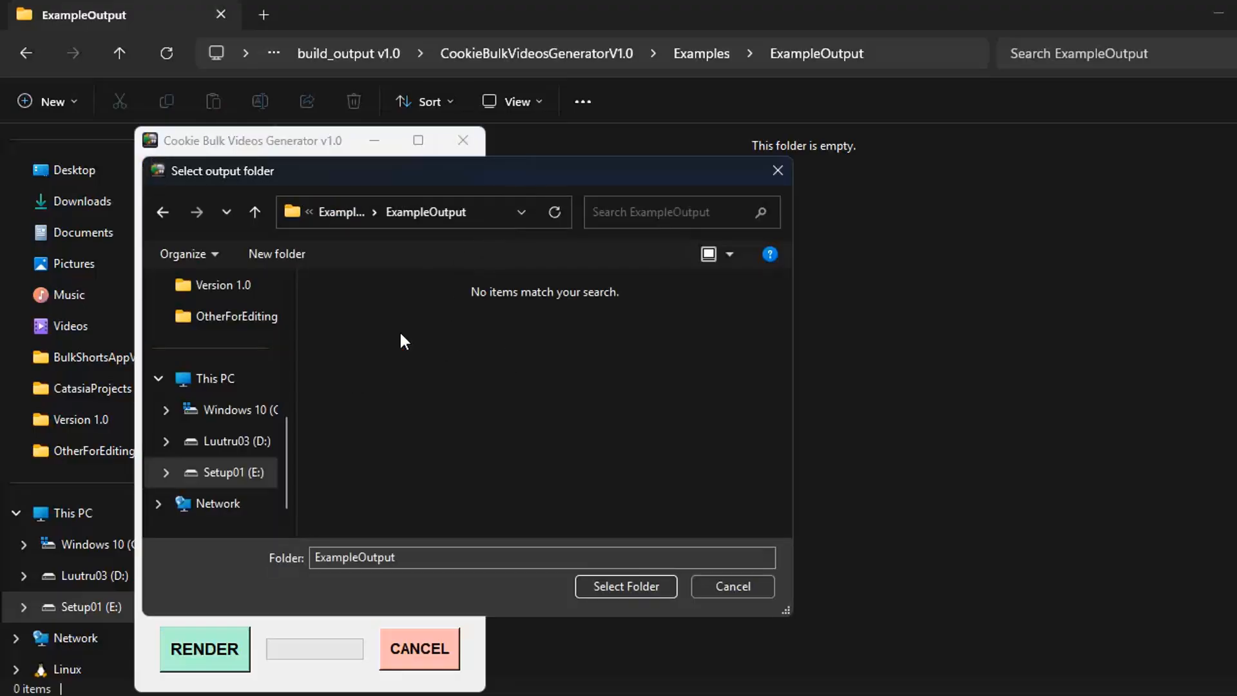
left_click(596, 585)
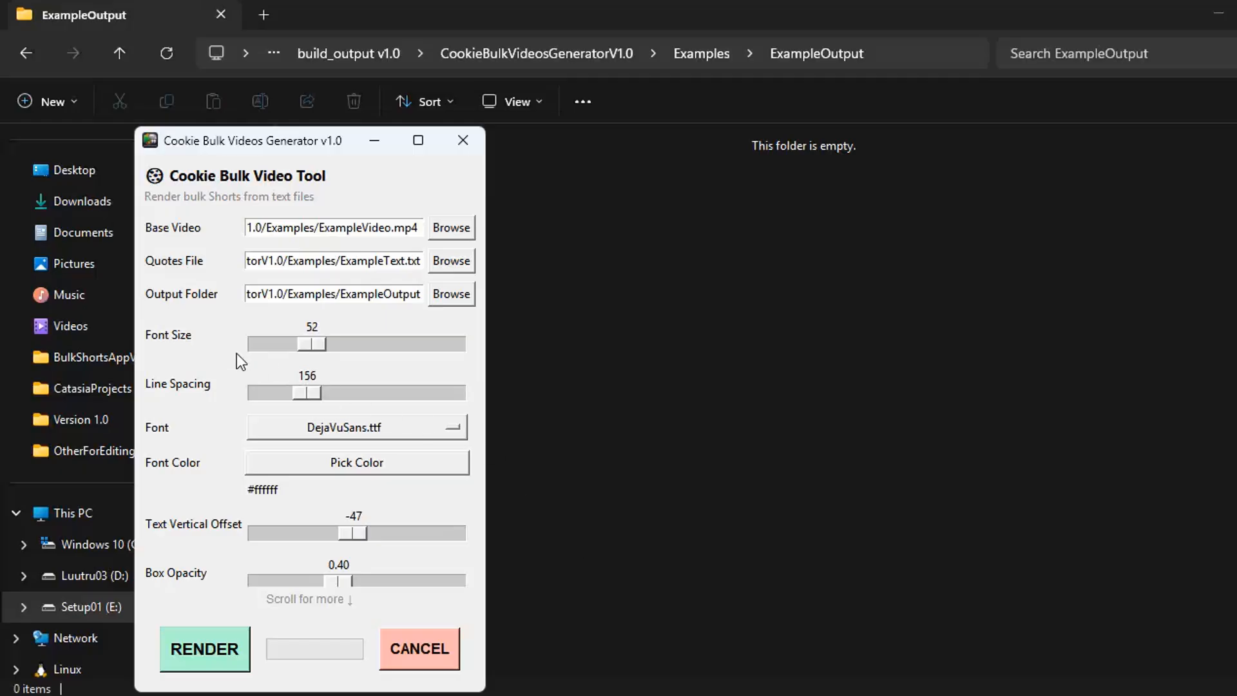
Render all the videos with the current text and box settings, and dismiss the completion message
scroll(237, 353, "down", 3)
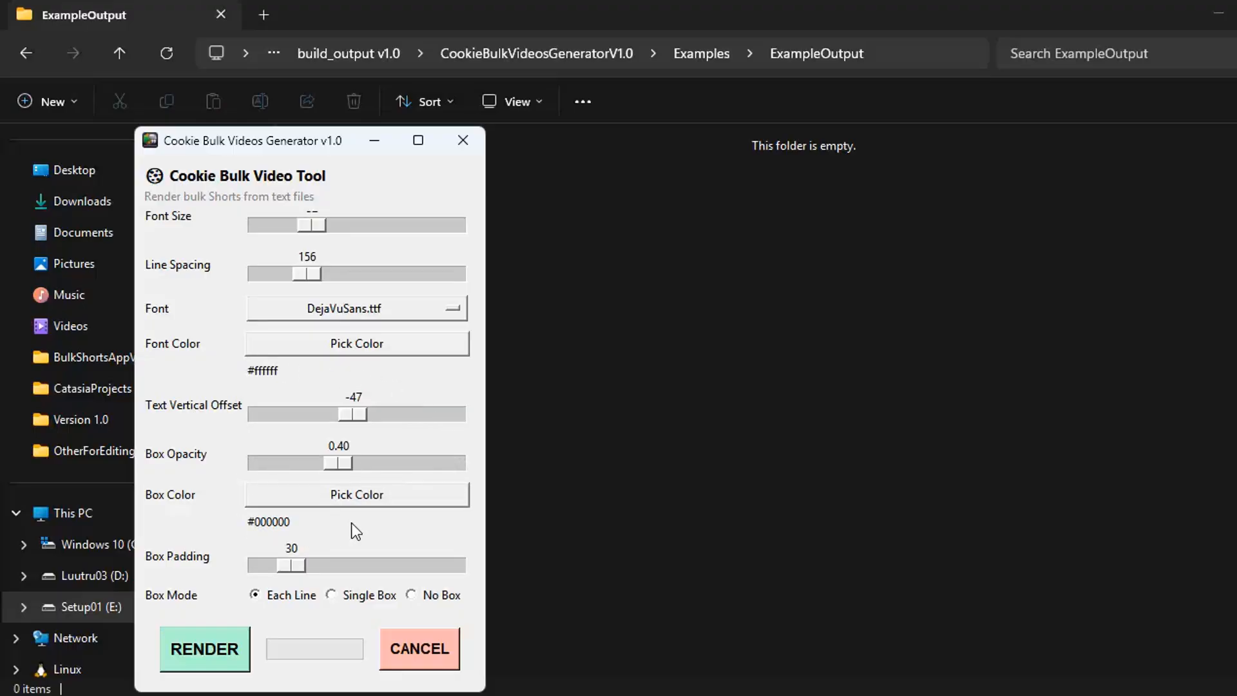
left_click(205, 650)
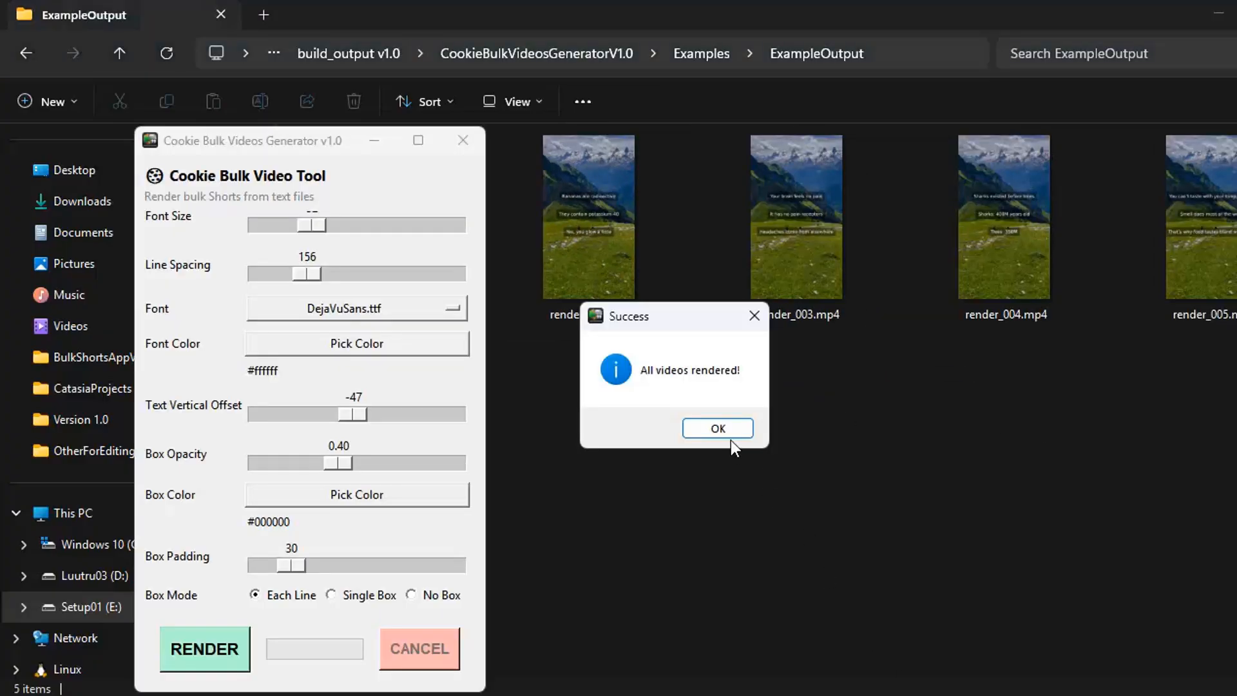
left_click(729, 429)
left_click(724, 424)
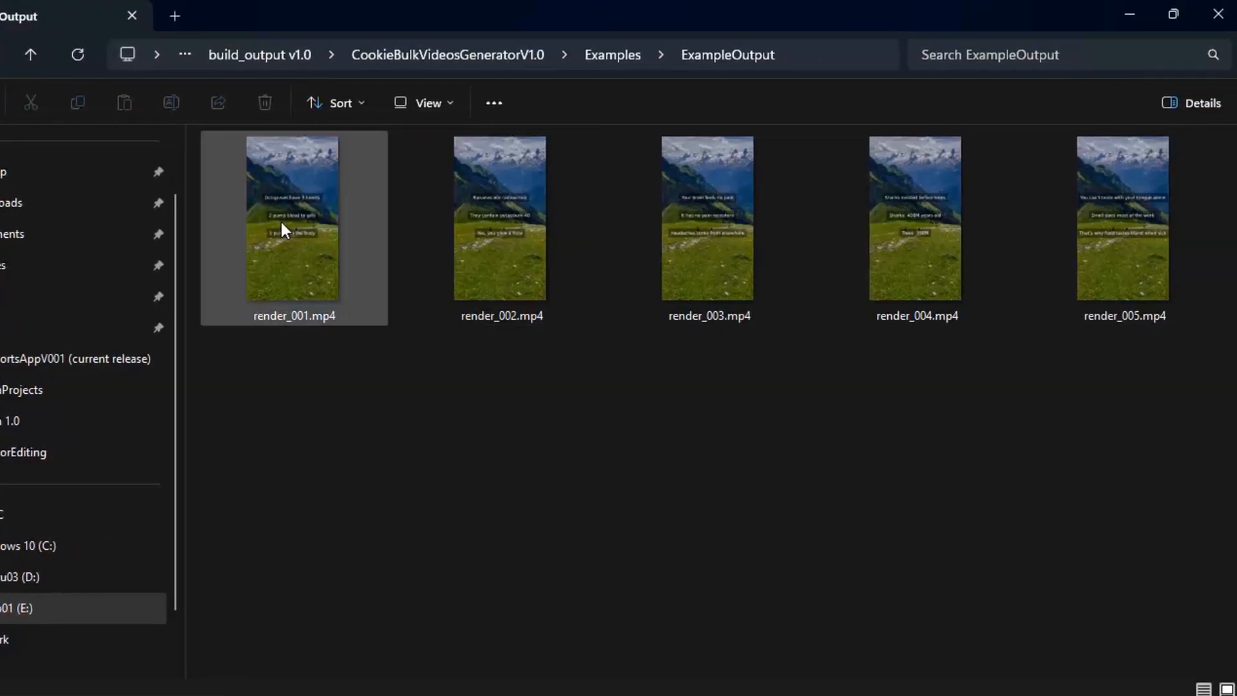
Play render_001.mp4 from the ExampleOutput folder, pause it to view the caption text, and leave the full-size player
double_click(279, 226)
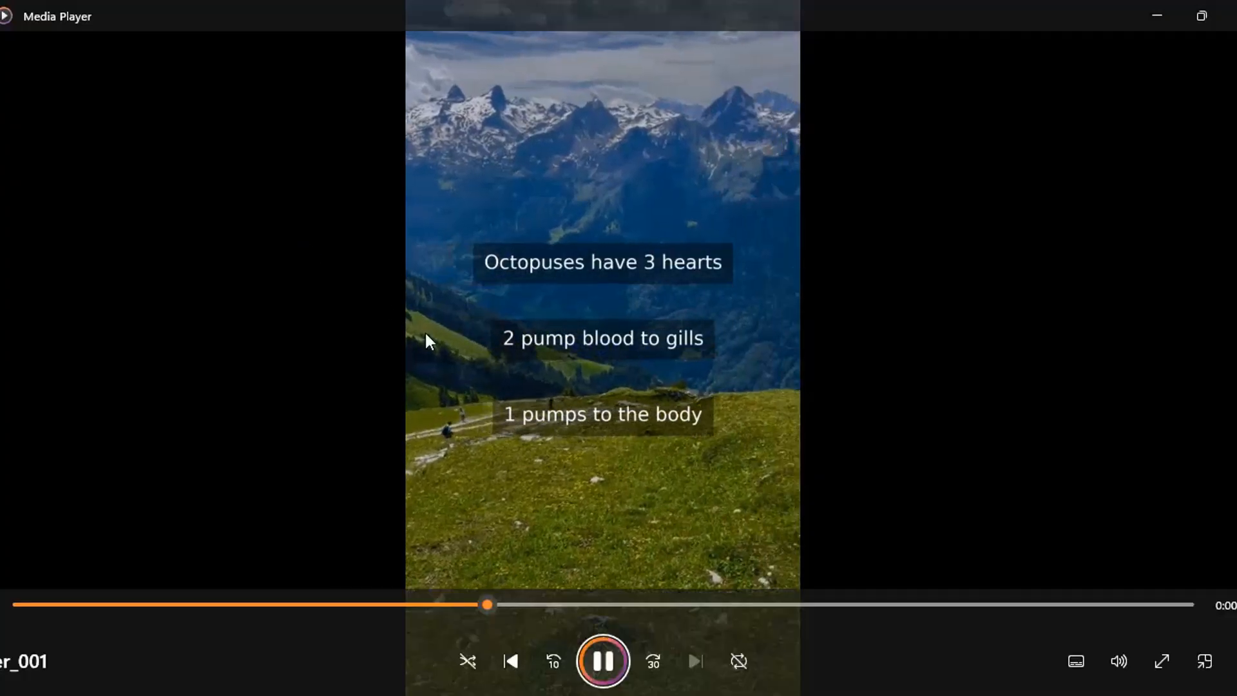
left_click(618, 665)
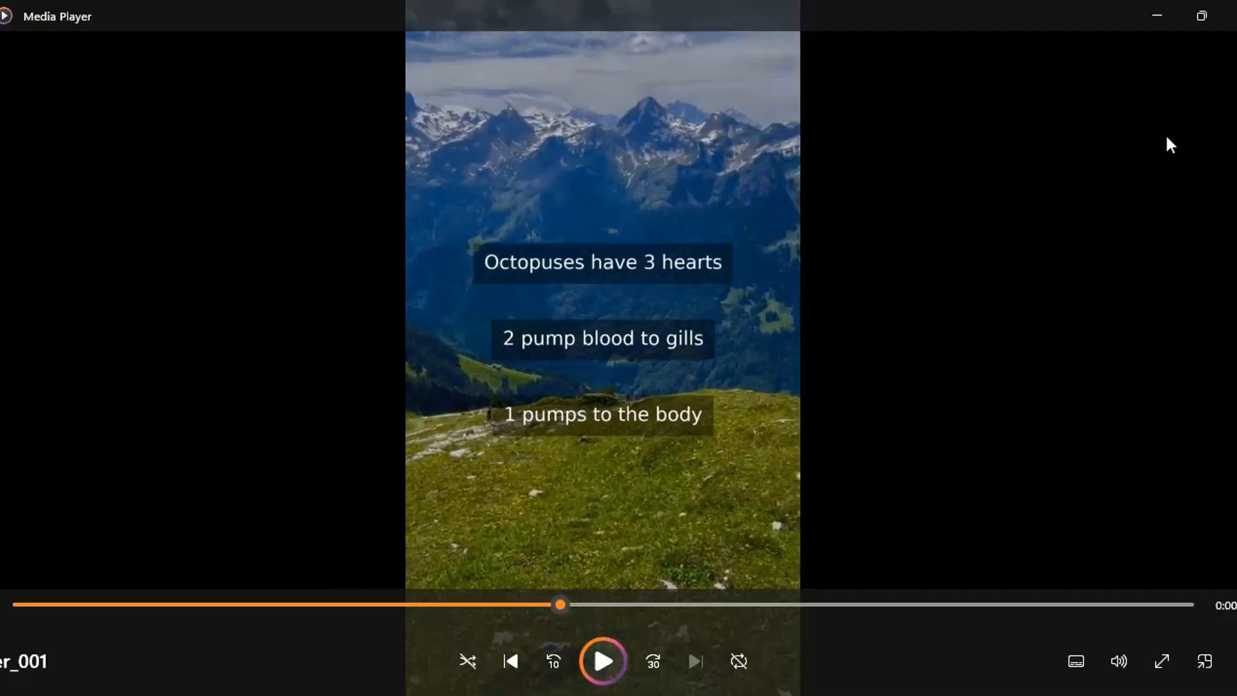
left_click(1201, 28)
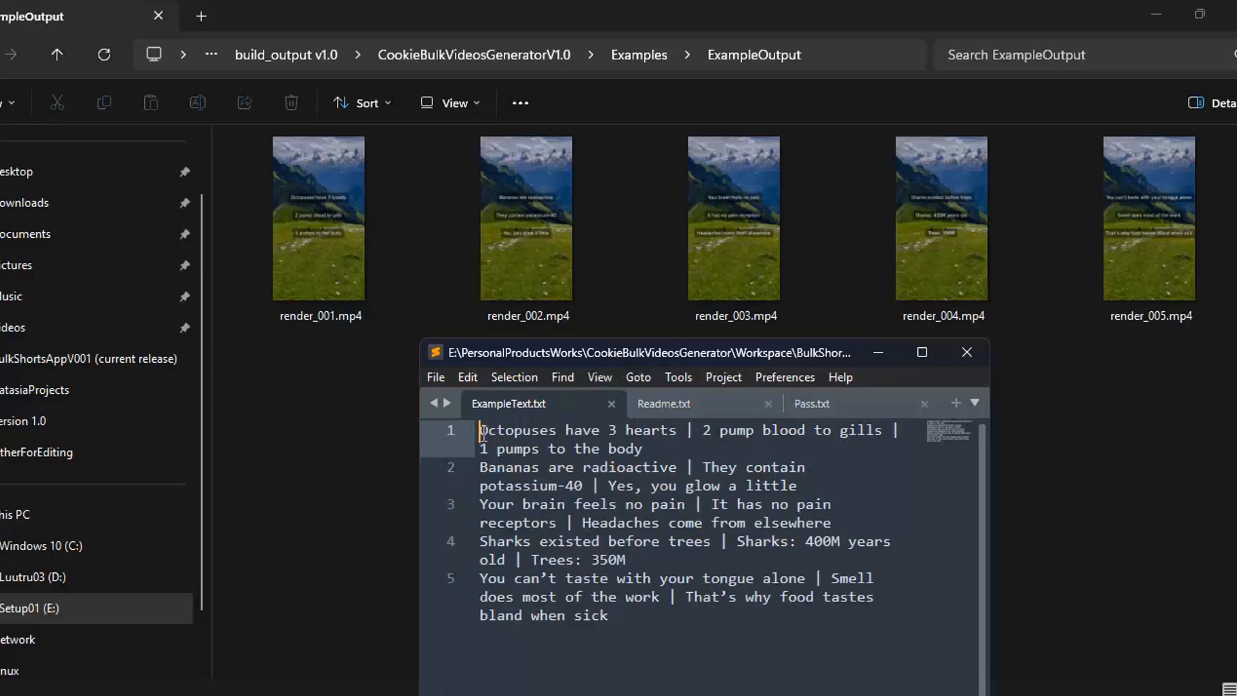
Highlight the first two quotes in ExampleText.txt, and narrow and move the text editor window beside the paused render_001 video
left_click_drag(480, 430, 705, 446)
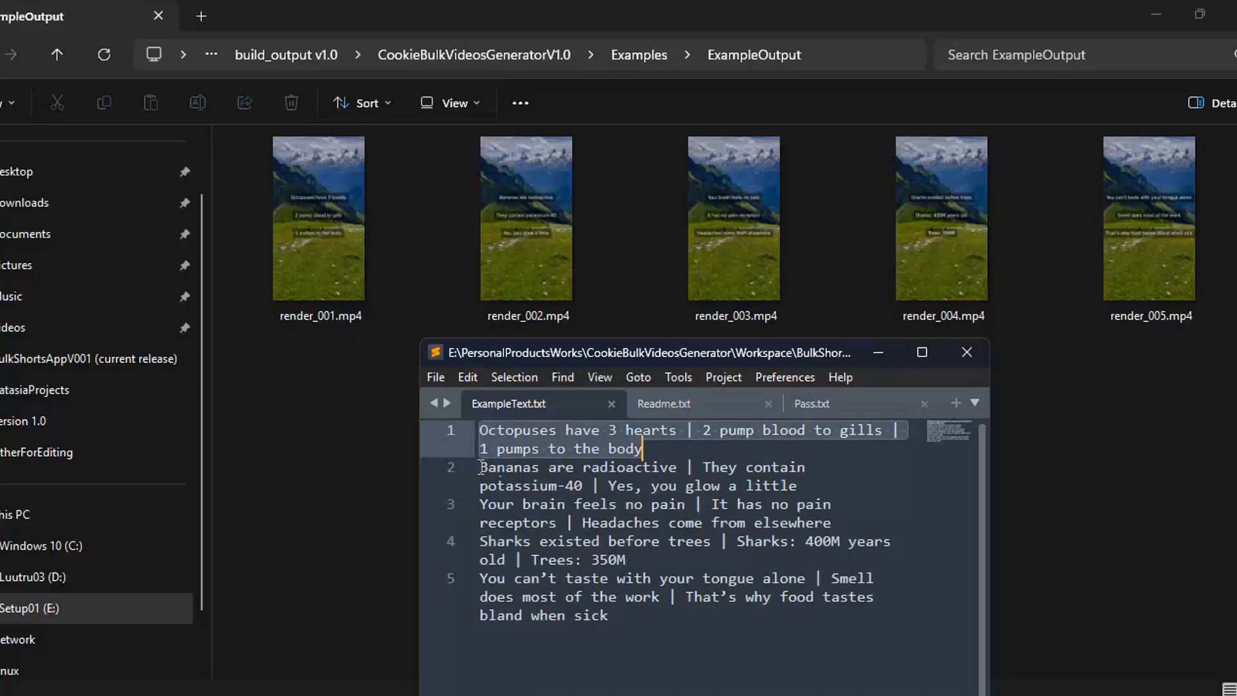
left_click_drag(478, 467, 850, 477)
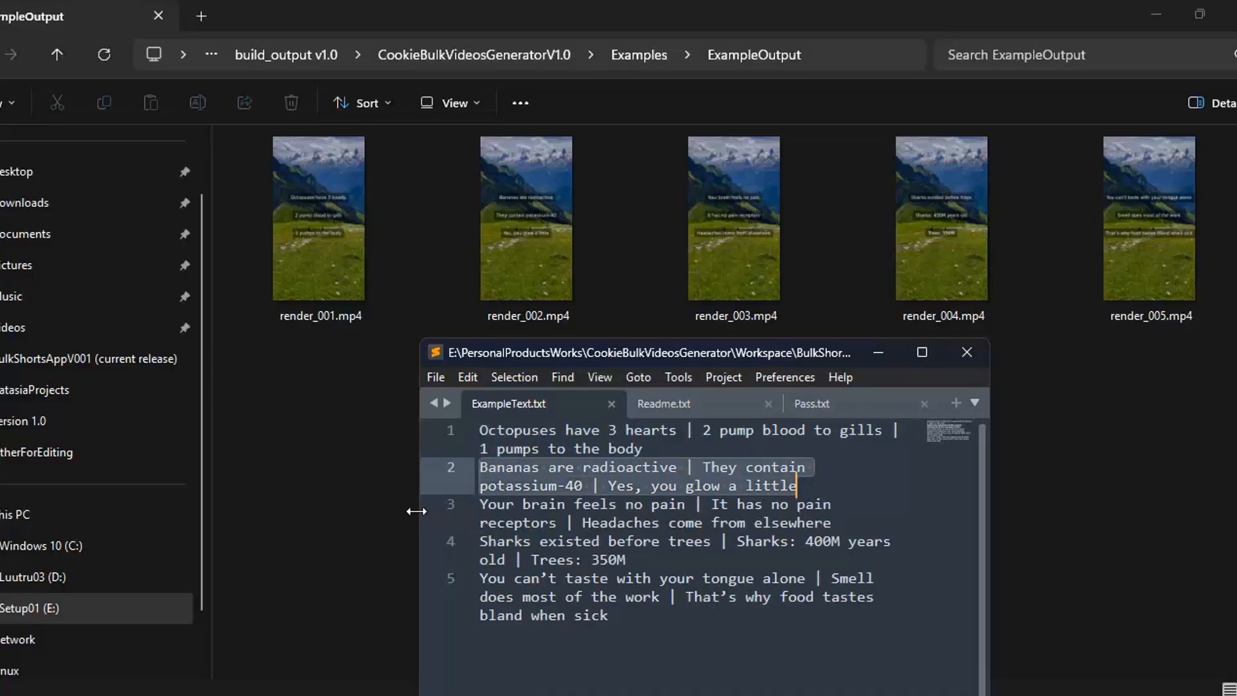
left_click_drag(416, 508, 115, 515)
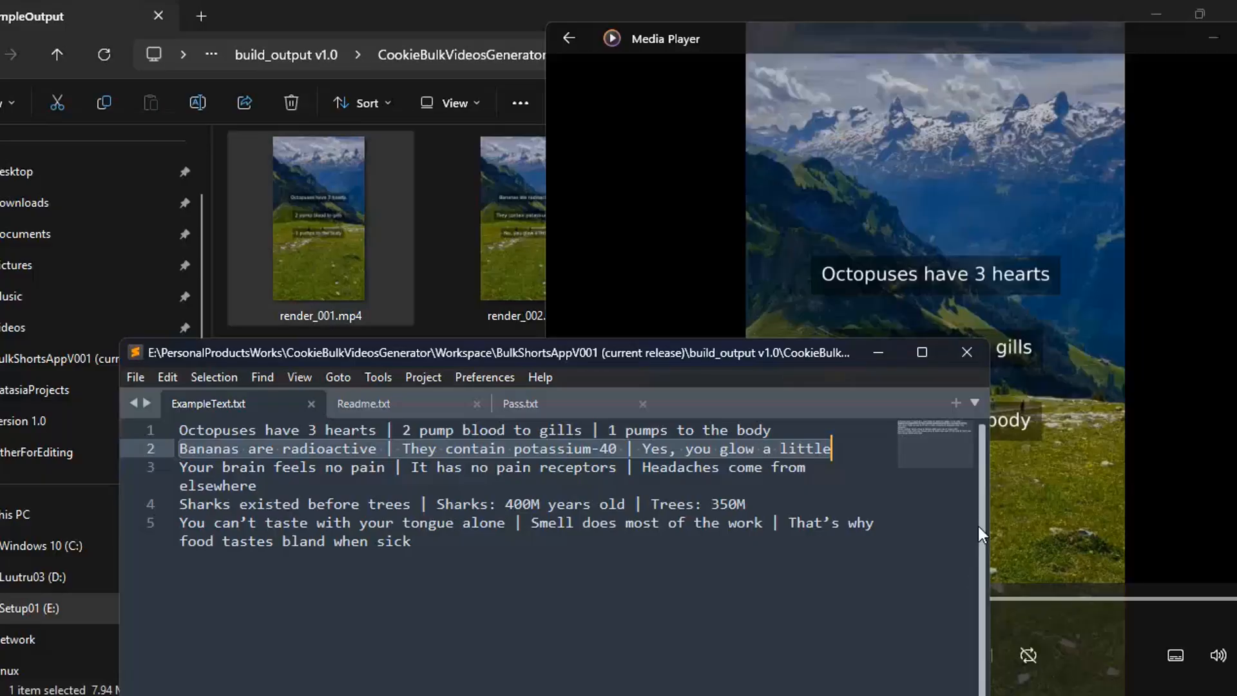
left_click_drag(989, 451, 544, 451)
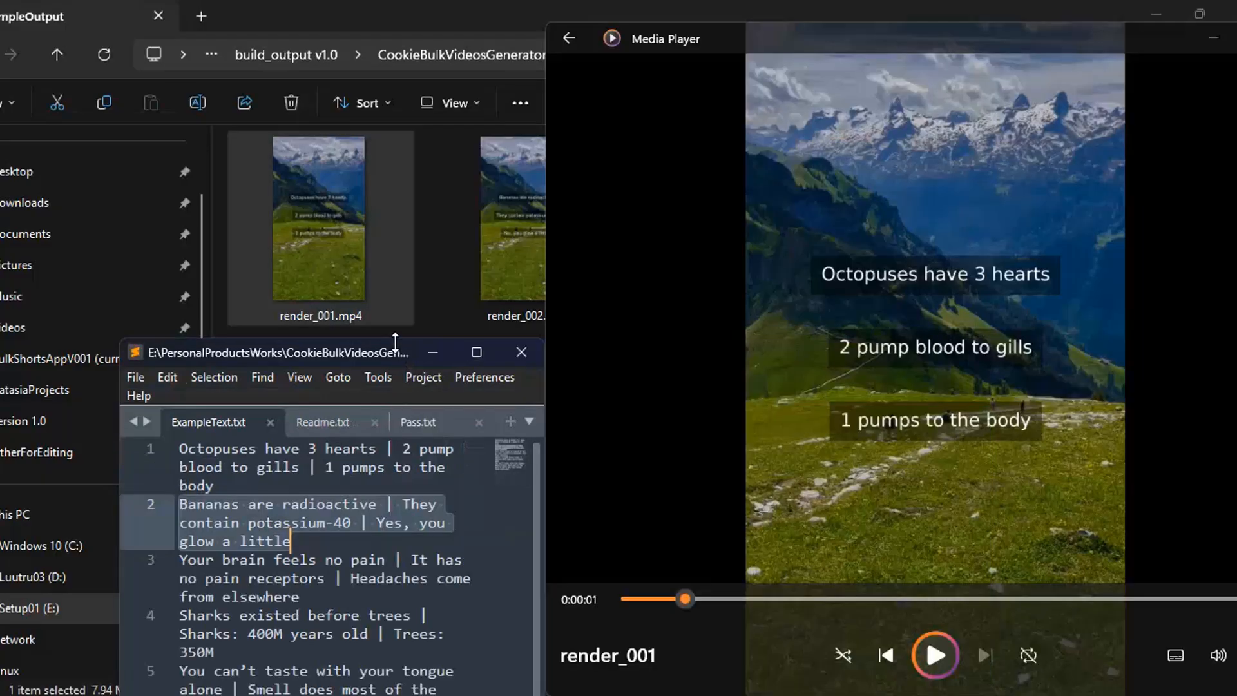
left_click_drag(395, 342, 341, 56)
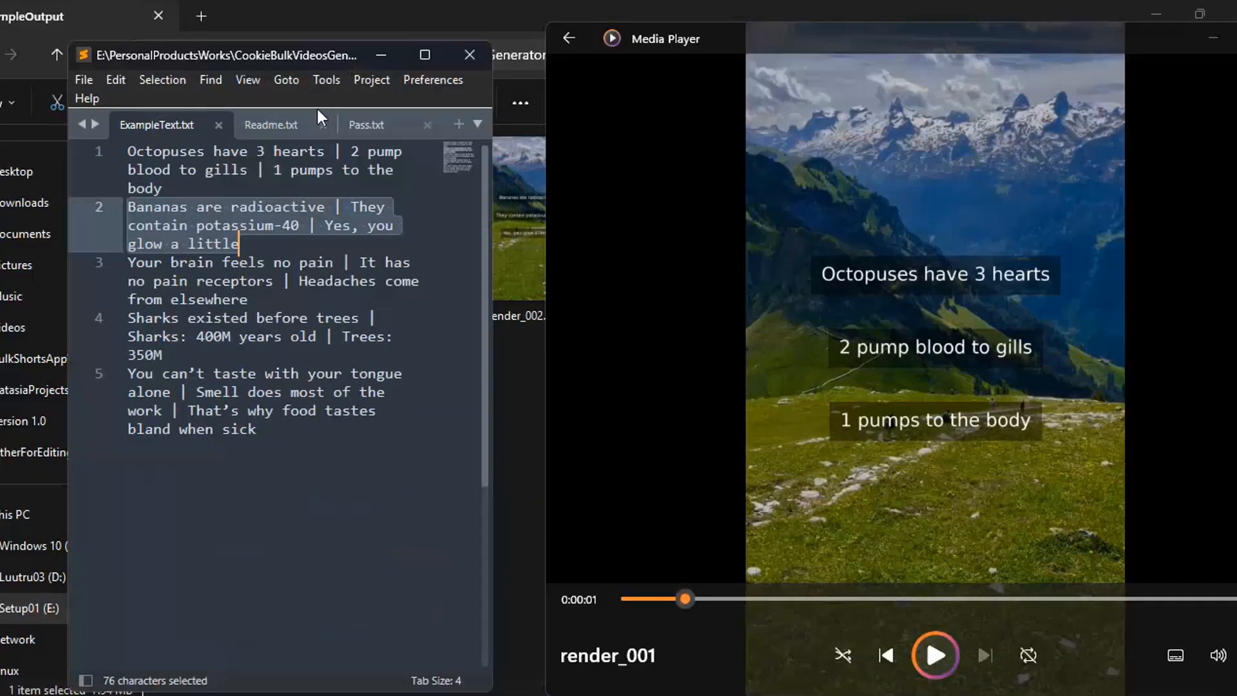
Compare each part of the first quote between the | separators with the captions in render_001, and close the text editor
left_click(342, 152)
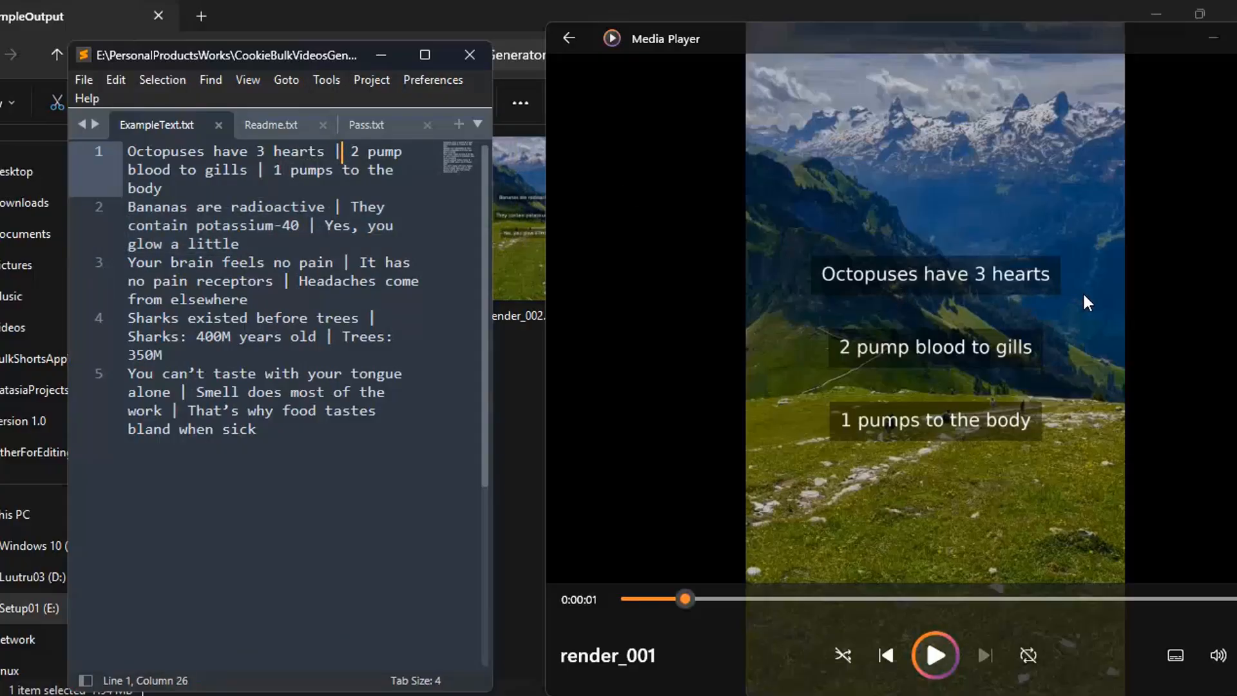
left_click_drag(127, 152, 329, 157)
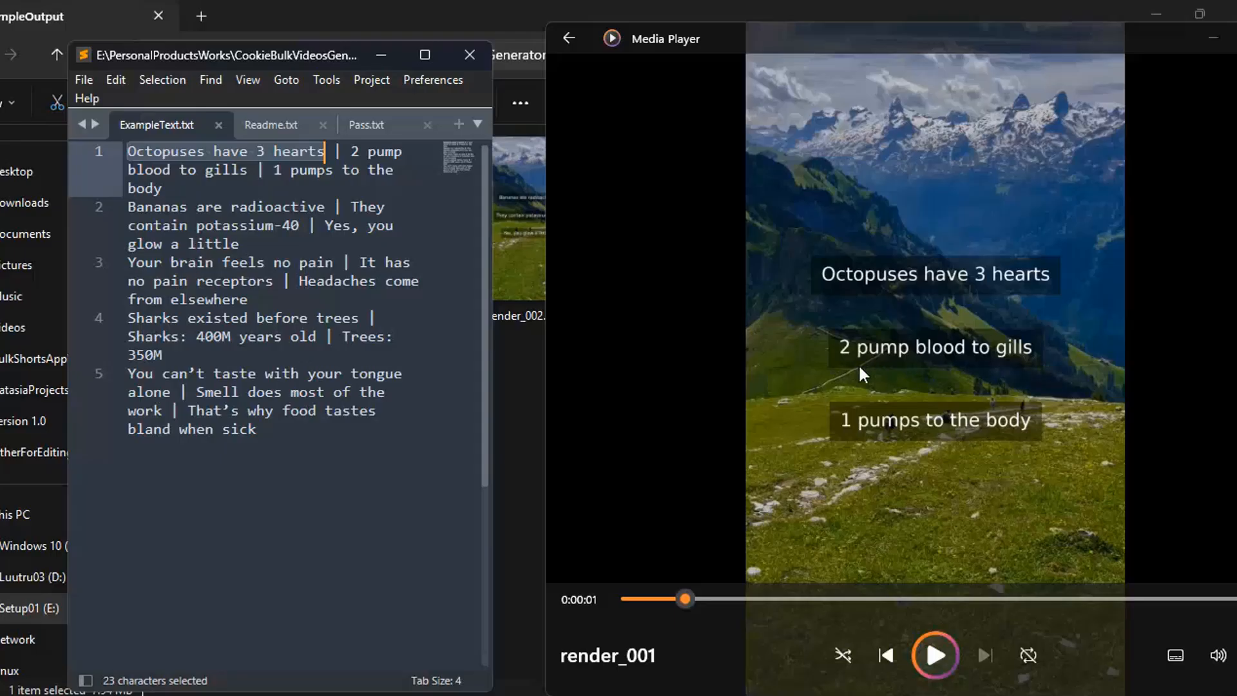
left_click_drag(350, 151, 248, 172)
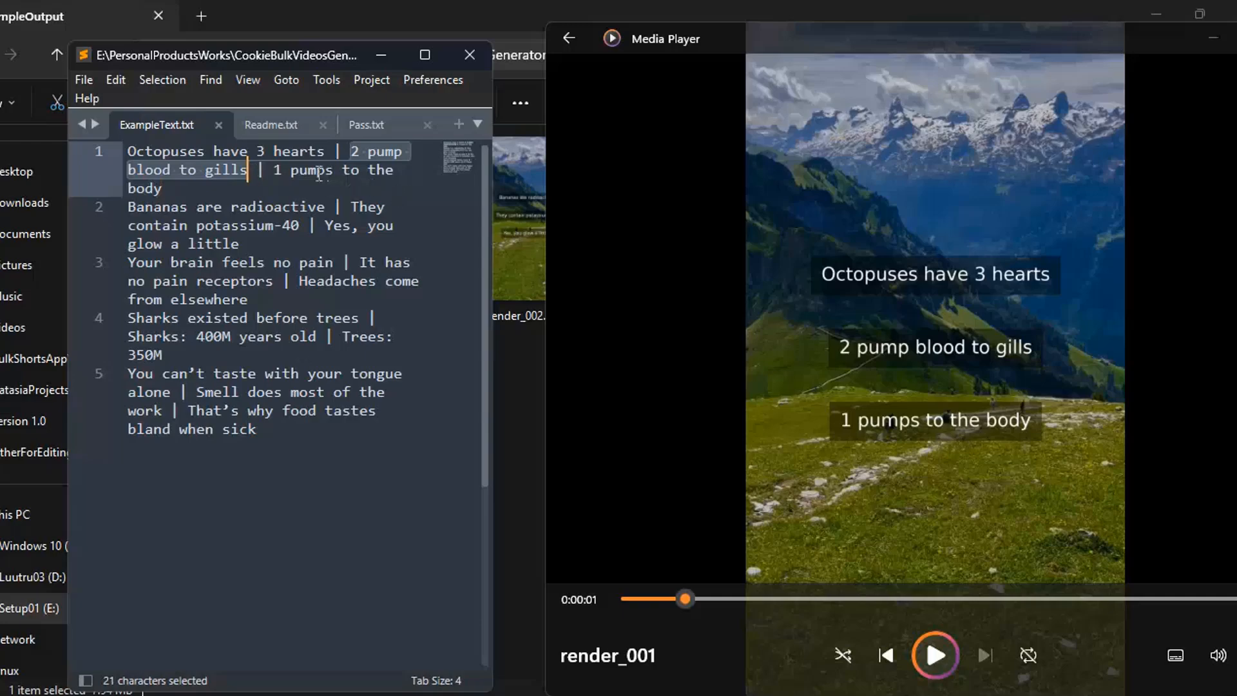
left_click_drag(273, 170, 275, 193)
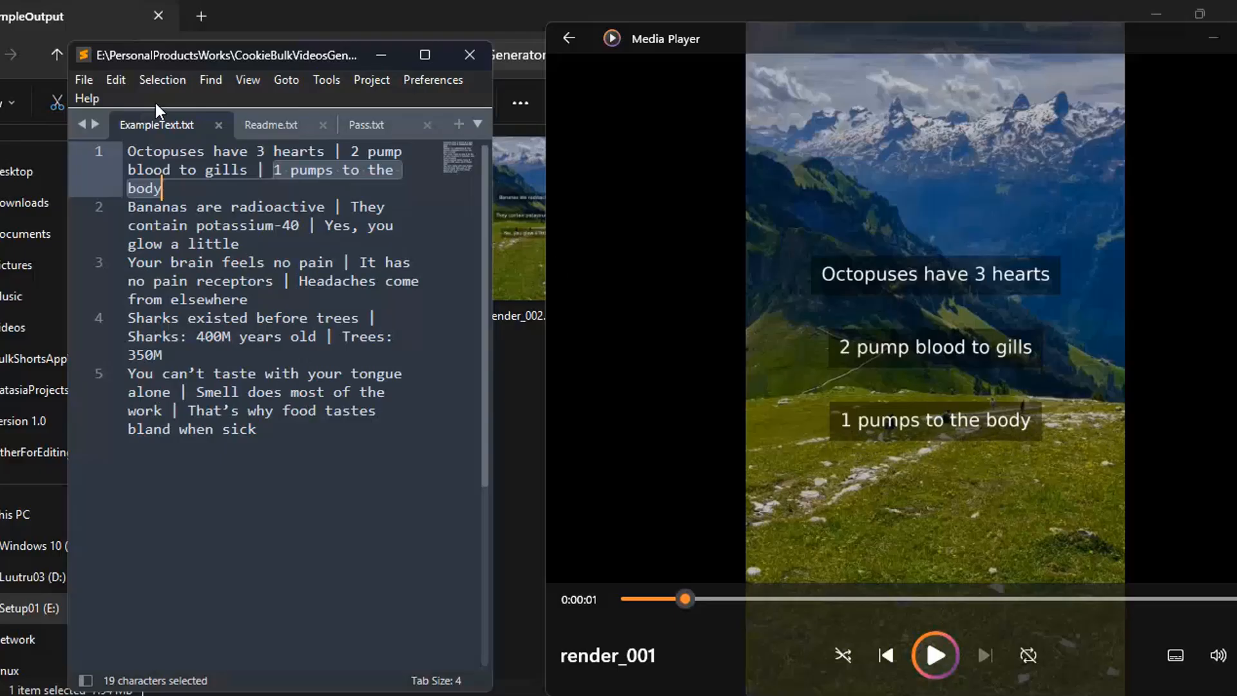
left_click(468, 64)
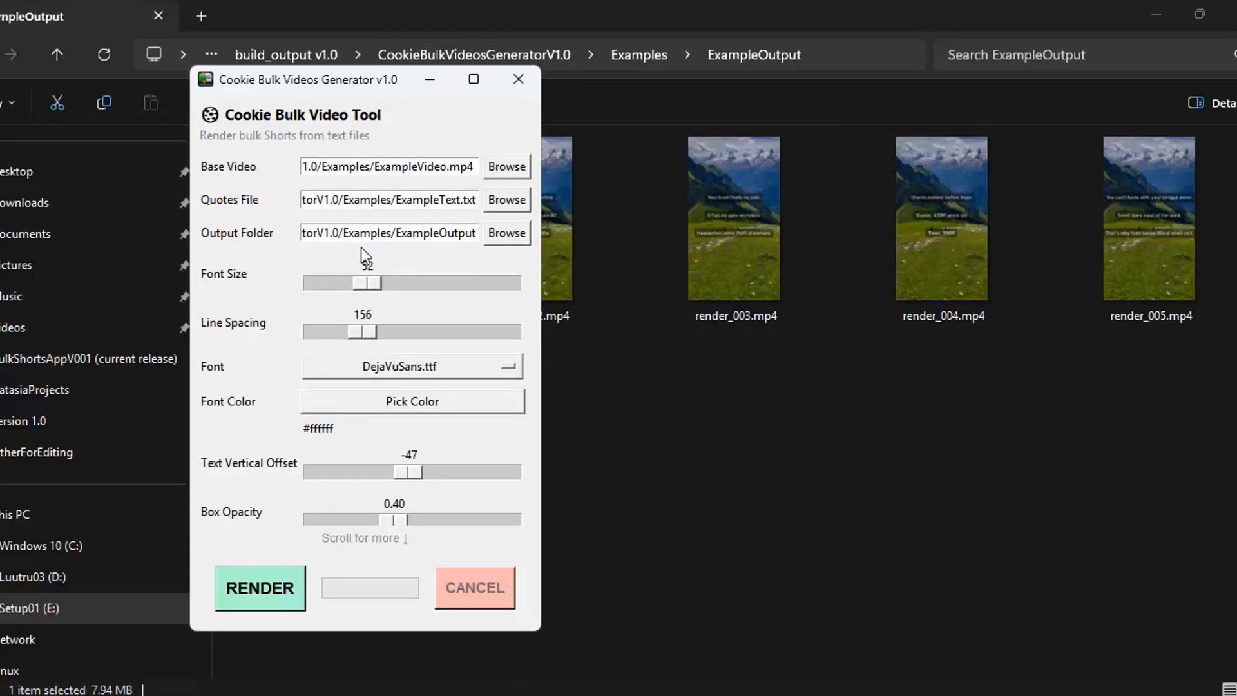
Review the generator's settings and examine the video details in the properties of ExampleVideo.mp4
scroll(496, 271, "down", 4)
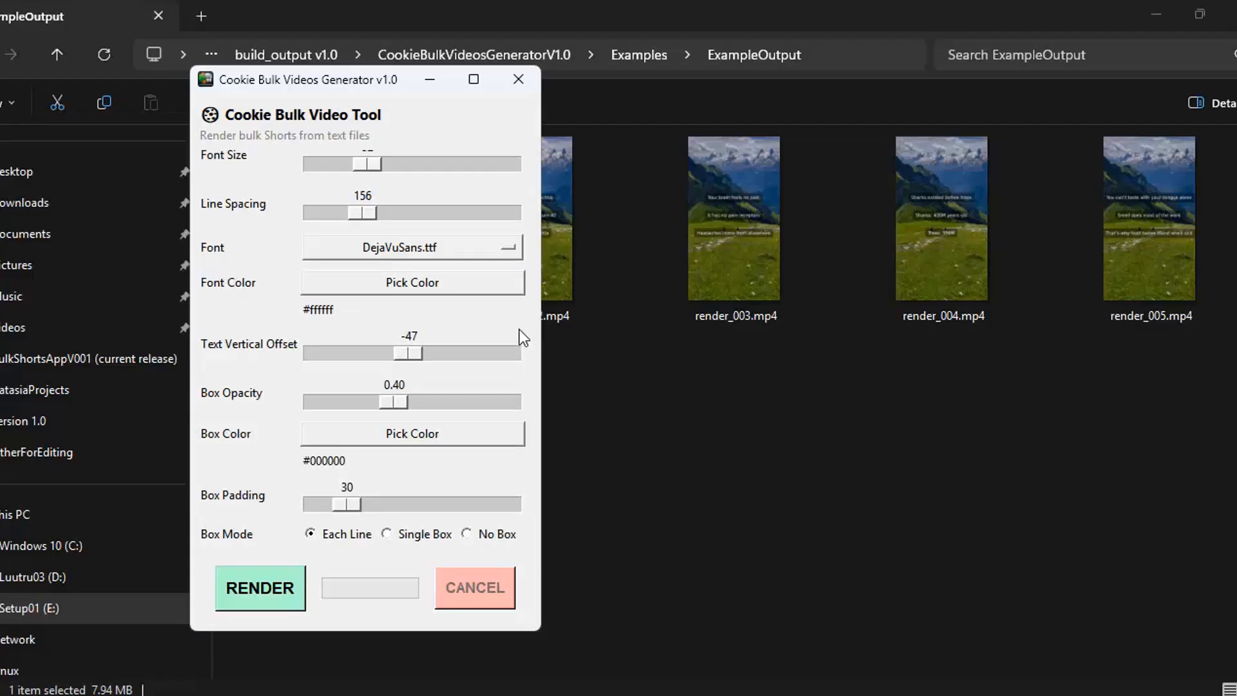
scroll(282, 510, "up", 4)
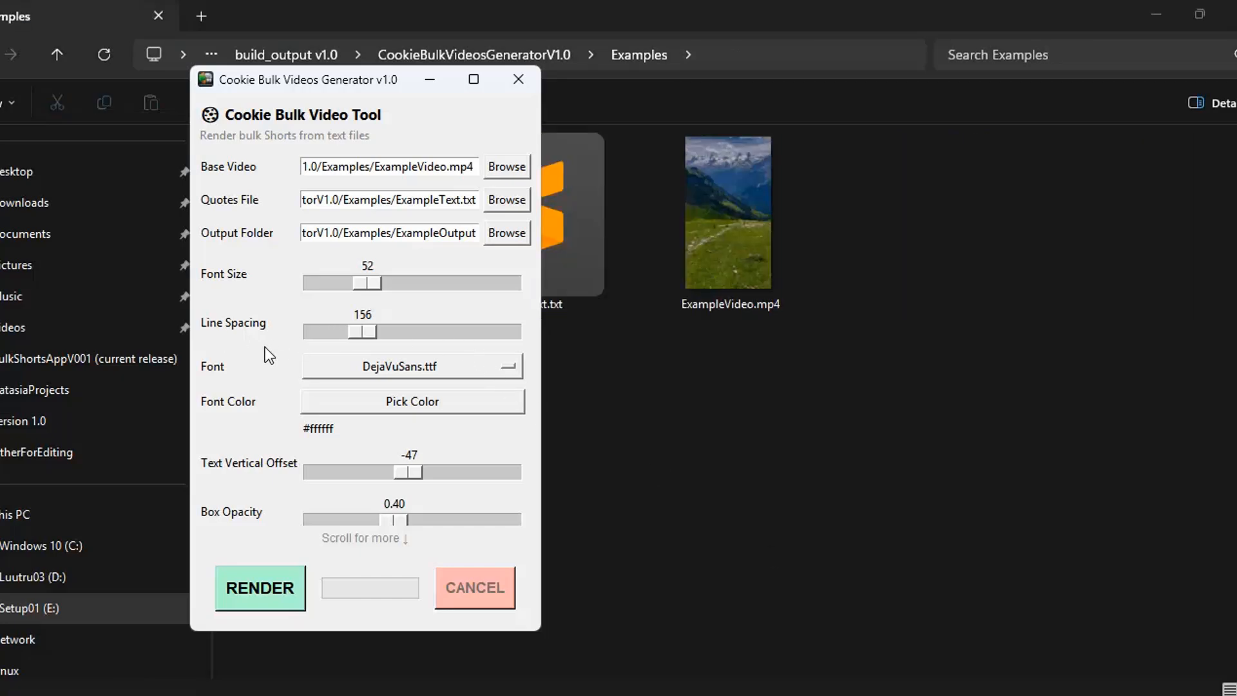
left_click(735, 236)
right_click(735, 236)
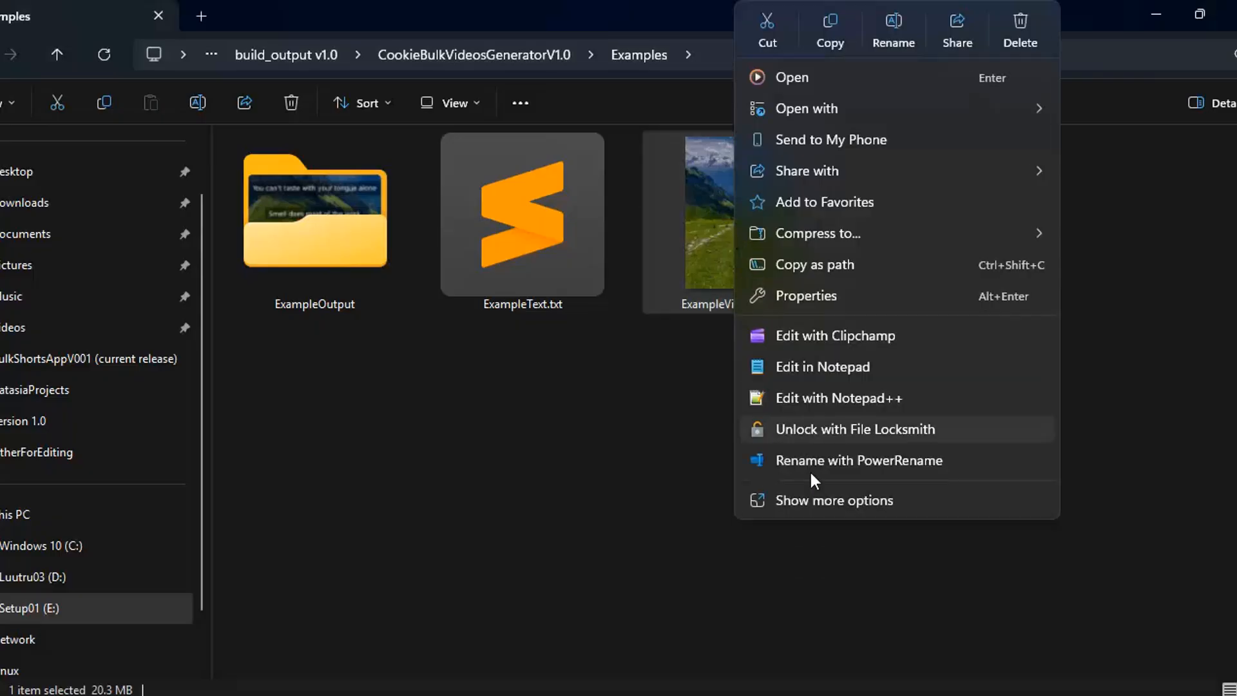
key("alt+Return")
left_click(959, 244)
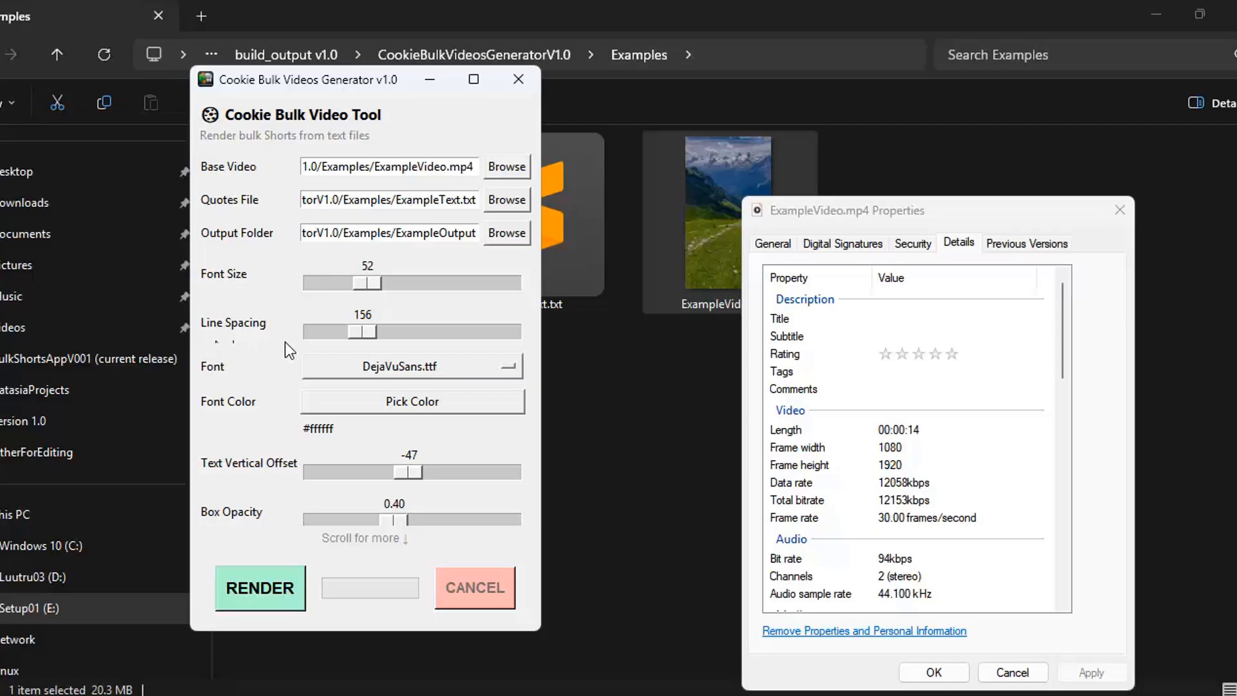
View the available font choices in the generator, and open the _internal\fonts folder in File Explorer
scroll(285, 342, "down", 1)
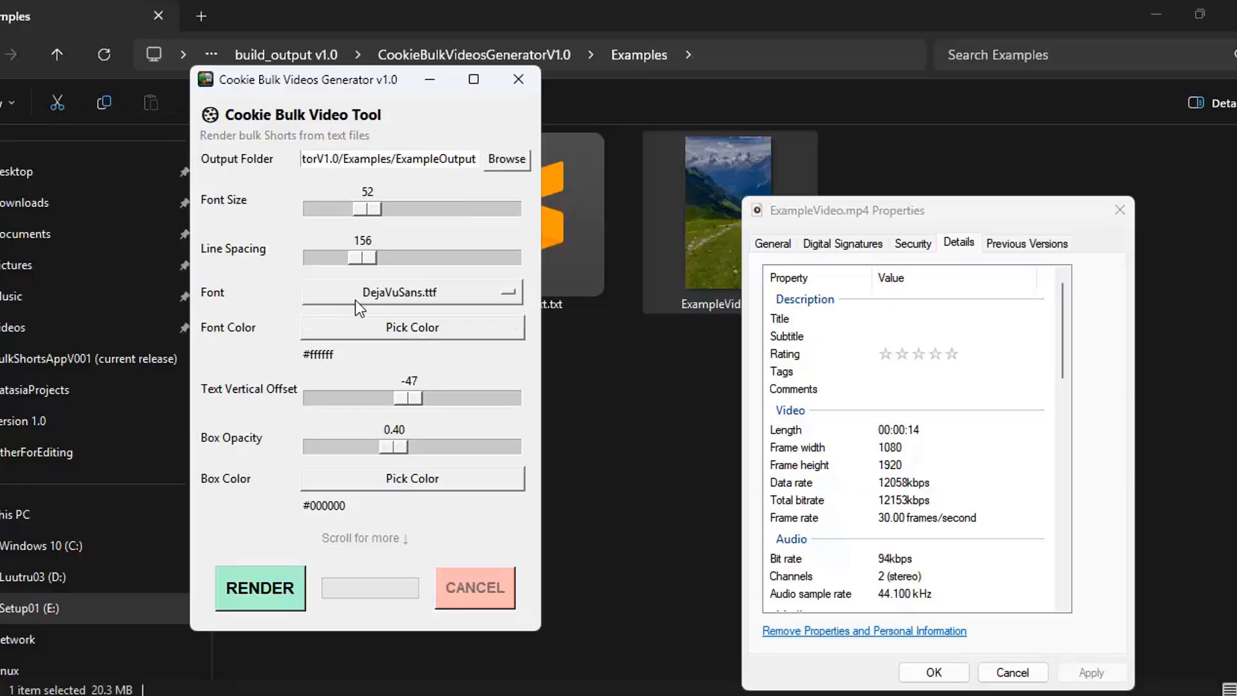
left_click(413, 298)
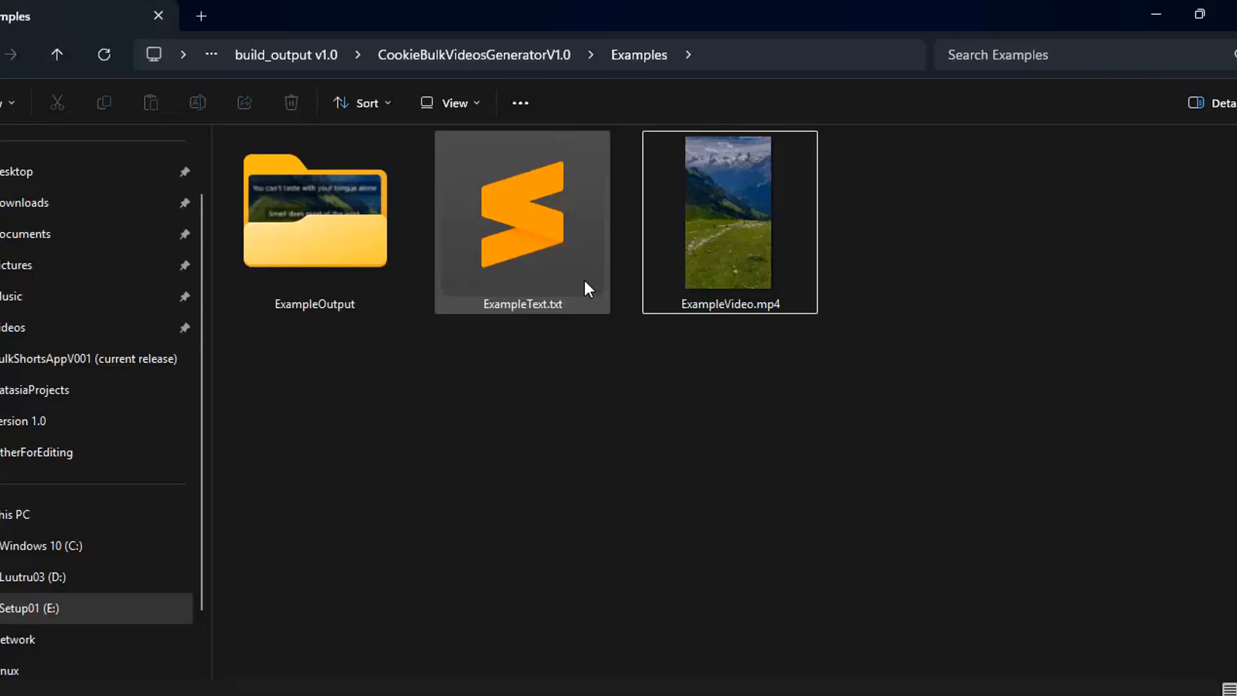
left_click(478, 54)
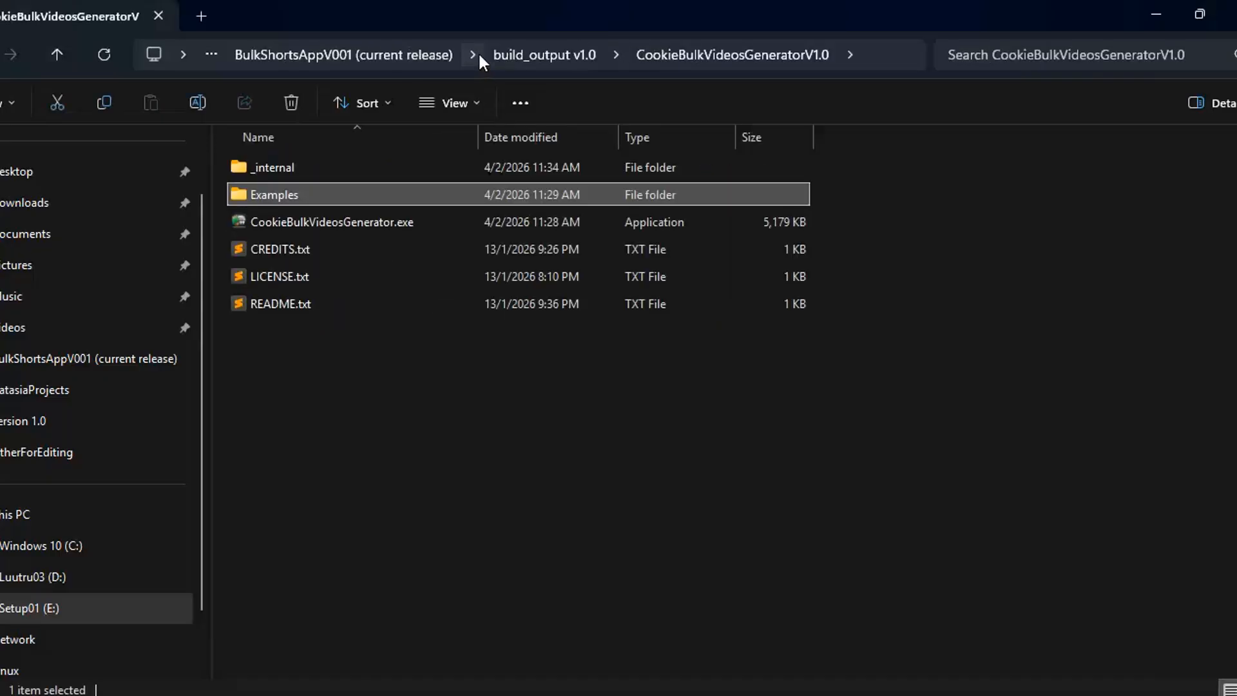
double_click(366, 169)
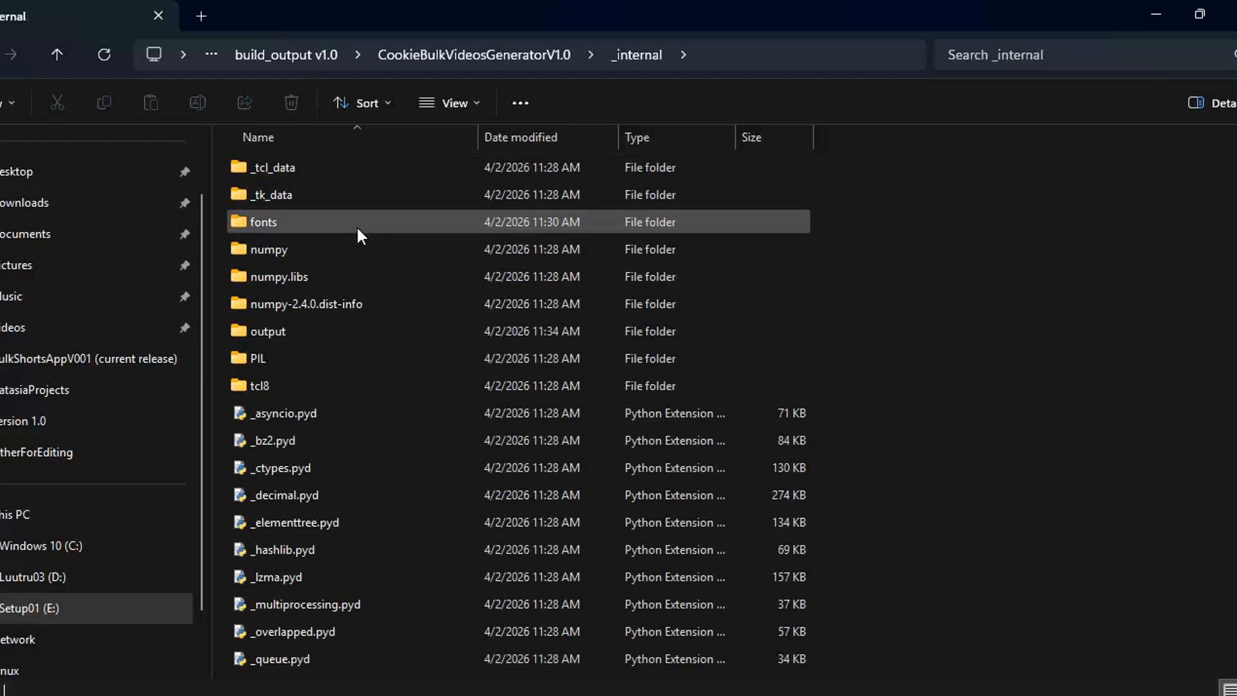
double_click(358, 226)
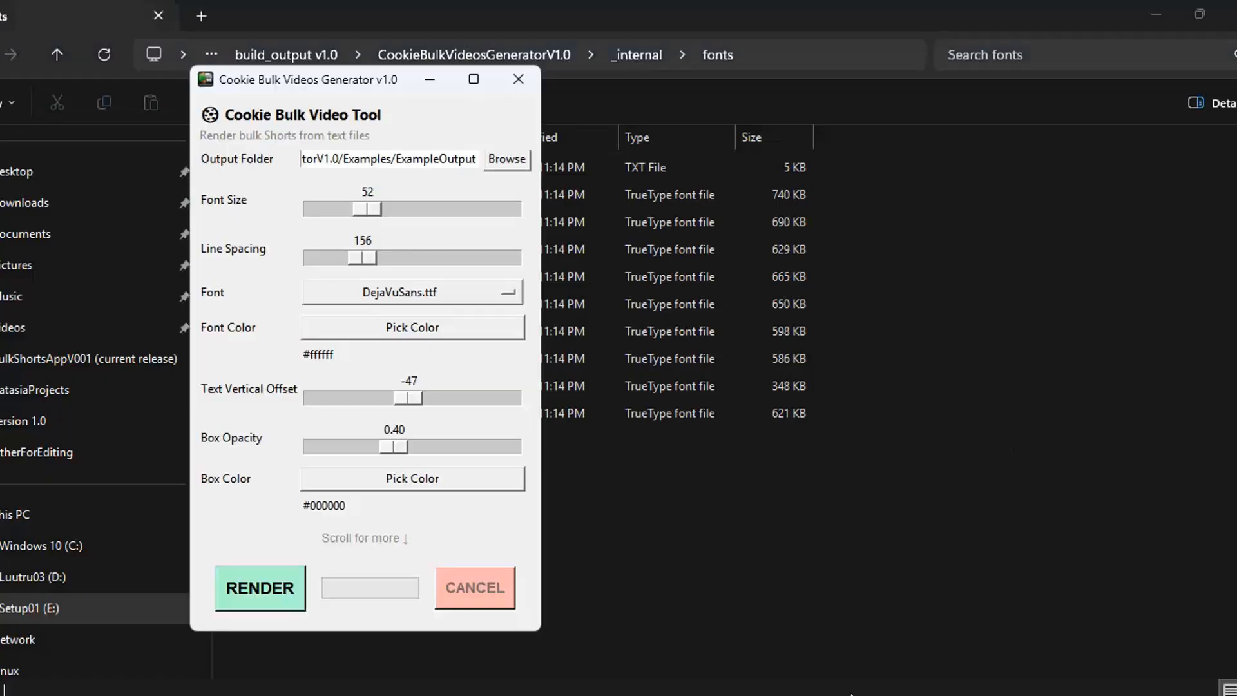
Set the font color to the red shade #f9484d
left_click(380, 326)
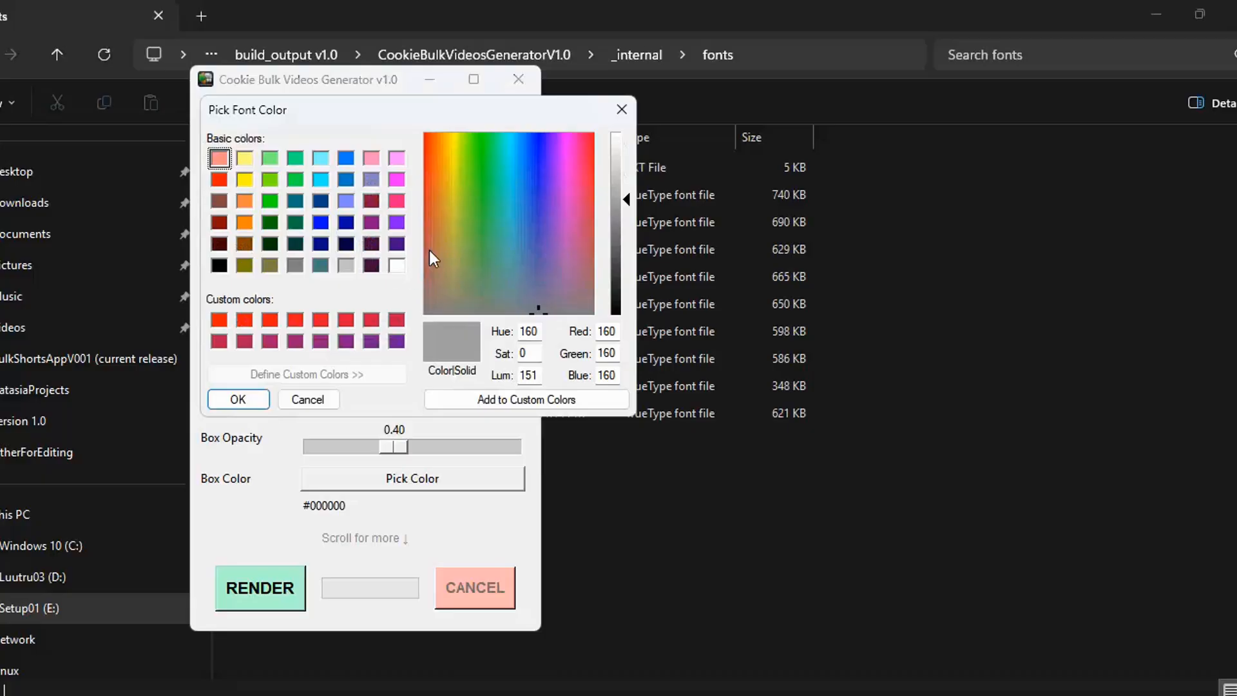
left_click_drag(448, 234, 594, 142)
left_click(224, 405)
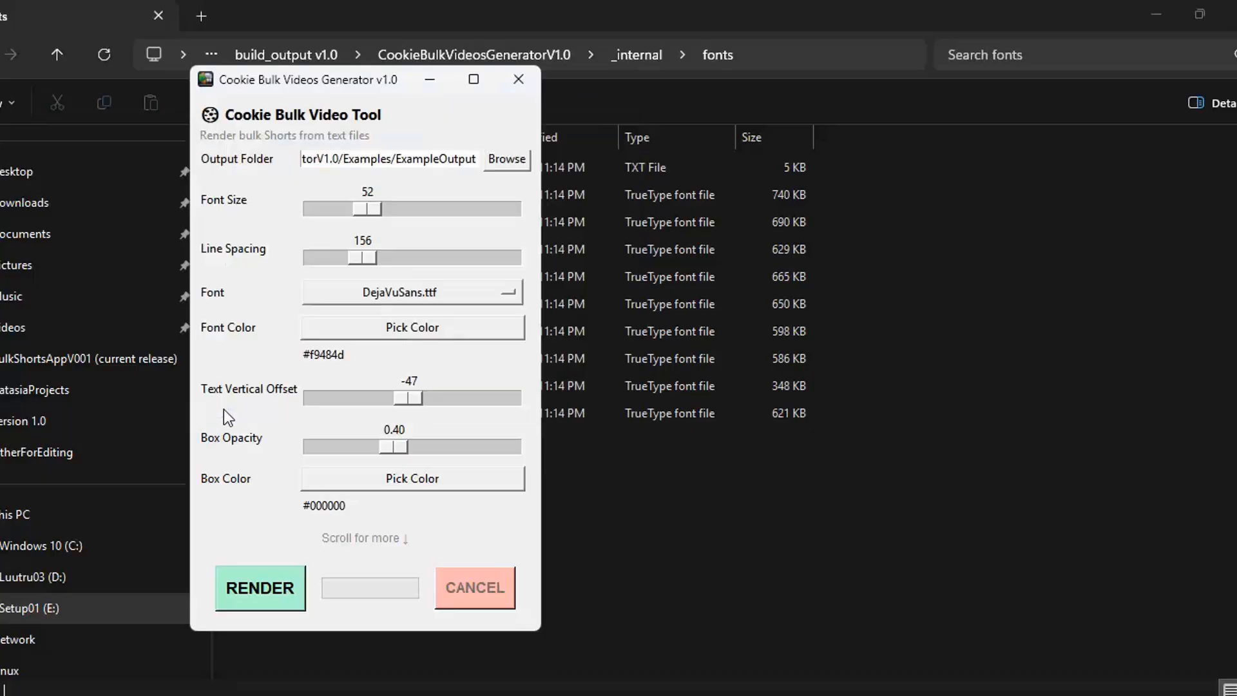
Set the text vertical offset to about 285, start rendering the videos, and switch to File Explorer
scroll(223, 408, "down", 1)
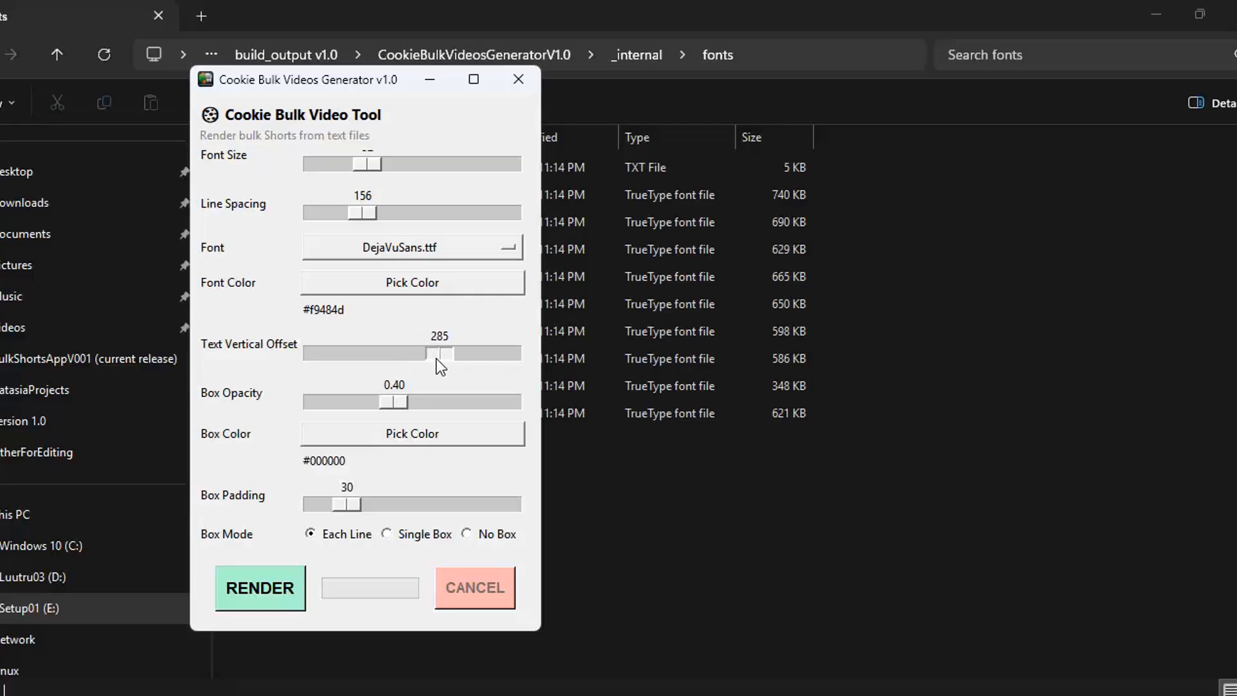
left_click(265, 593)
left_click(555, 544)
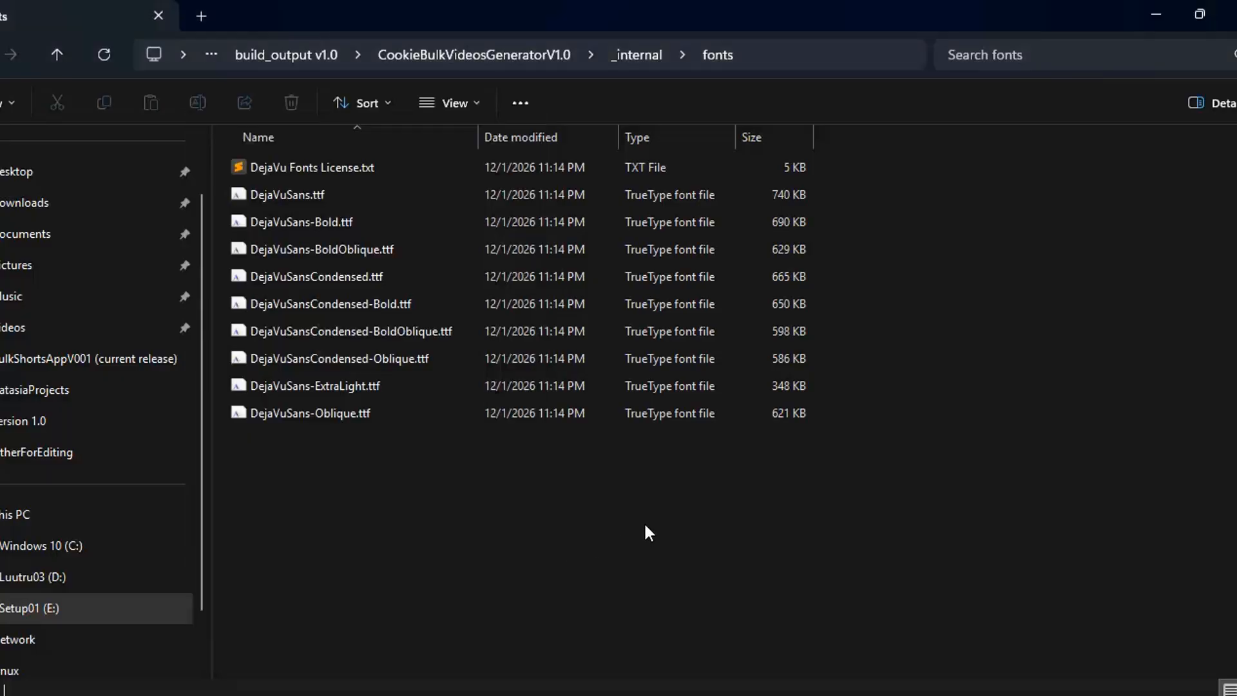
Open the Examples\ExampleOutput folder in File Explorer and enlarge the thumbnails of the rendered videos
left_click(528, 57)
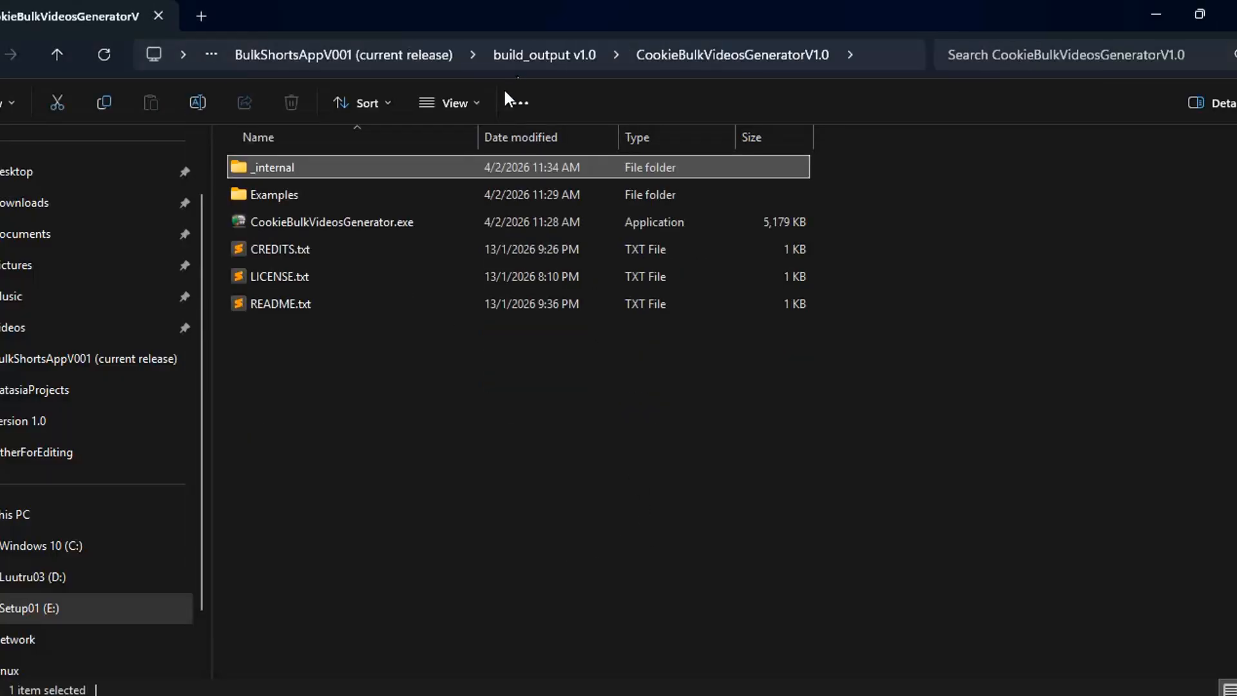
double_click(349, 194)
double_click(300, 208)
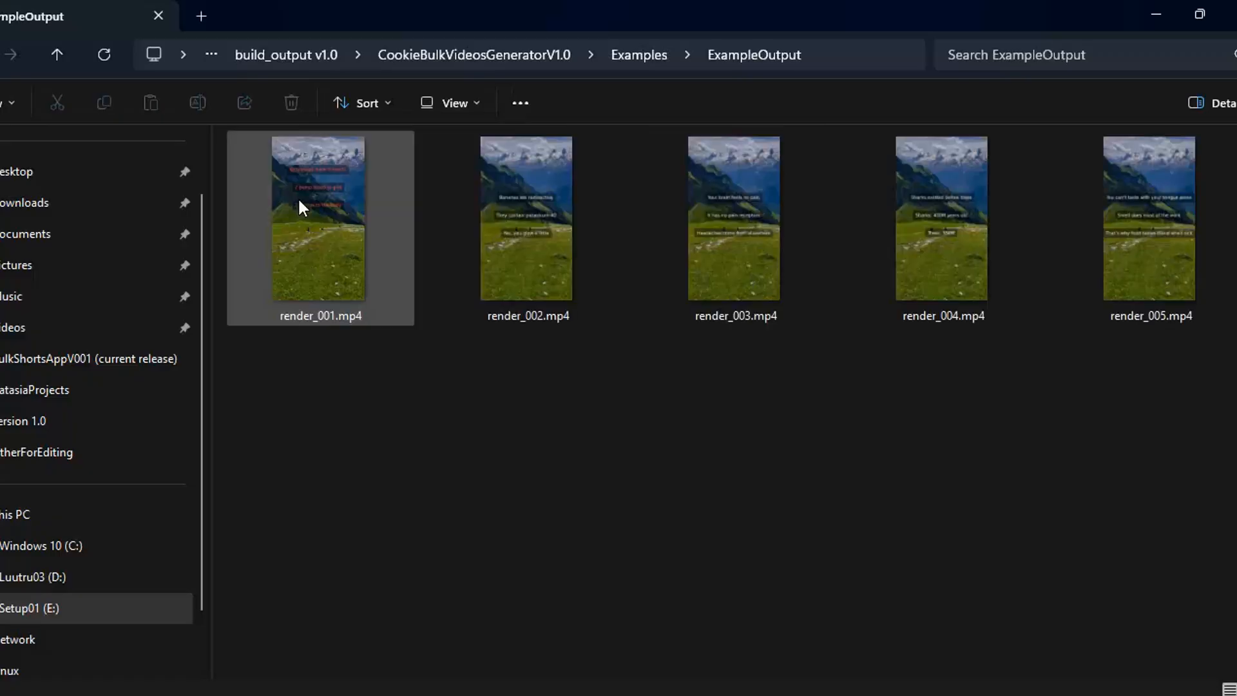
scroll(442, 346, "up", 2)
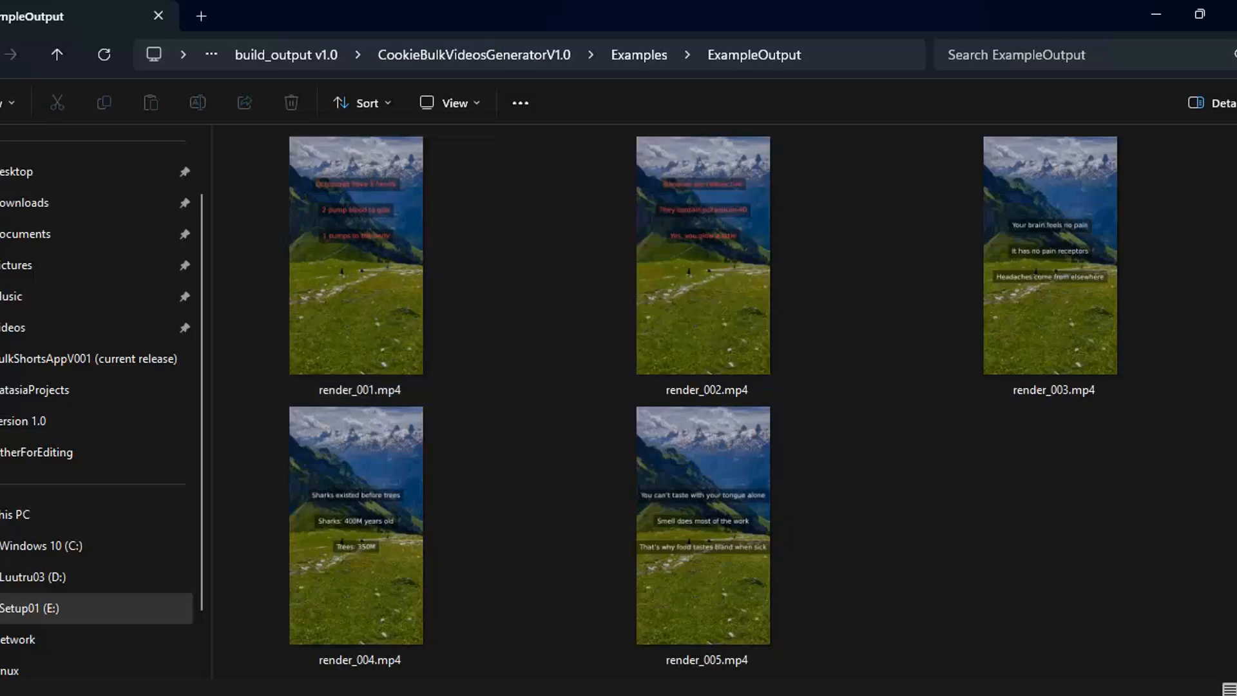
Switch to the generator, set the text vertical offset to about -617, and move its window clear of the output thumbnails
left_click(871, 692)
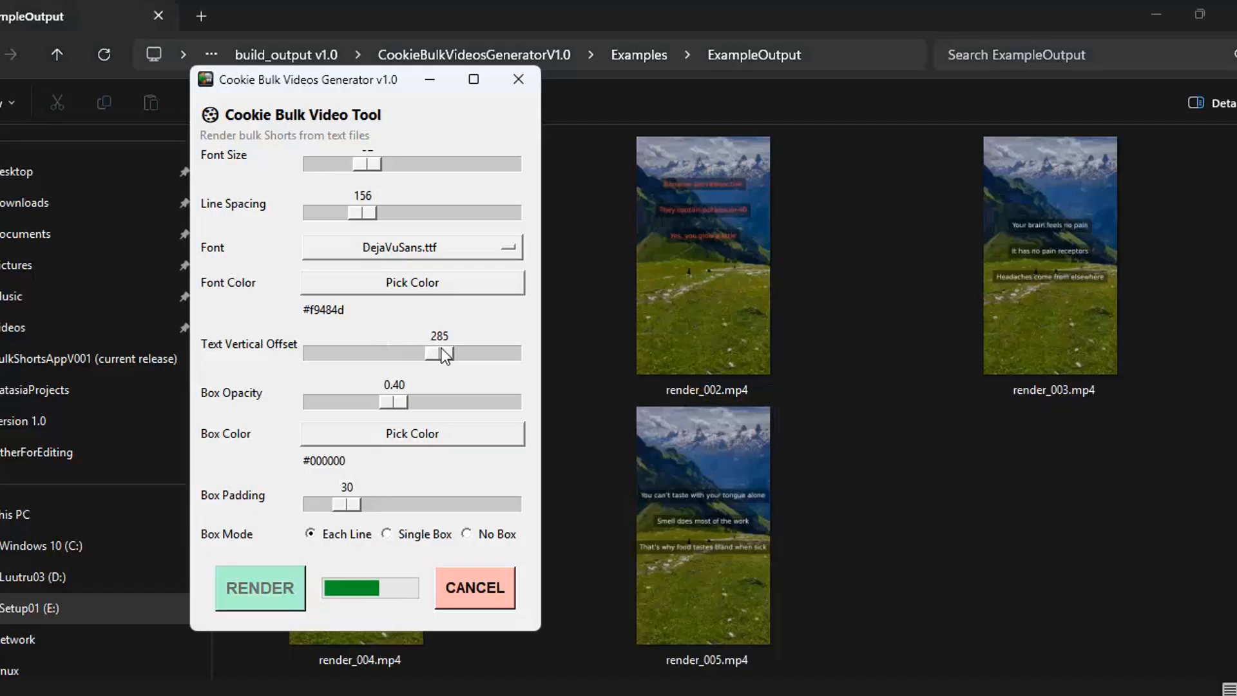
left_click_drag(438, 352, 365, 348)
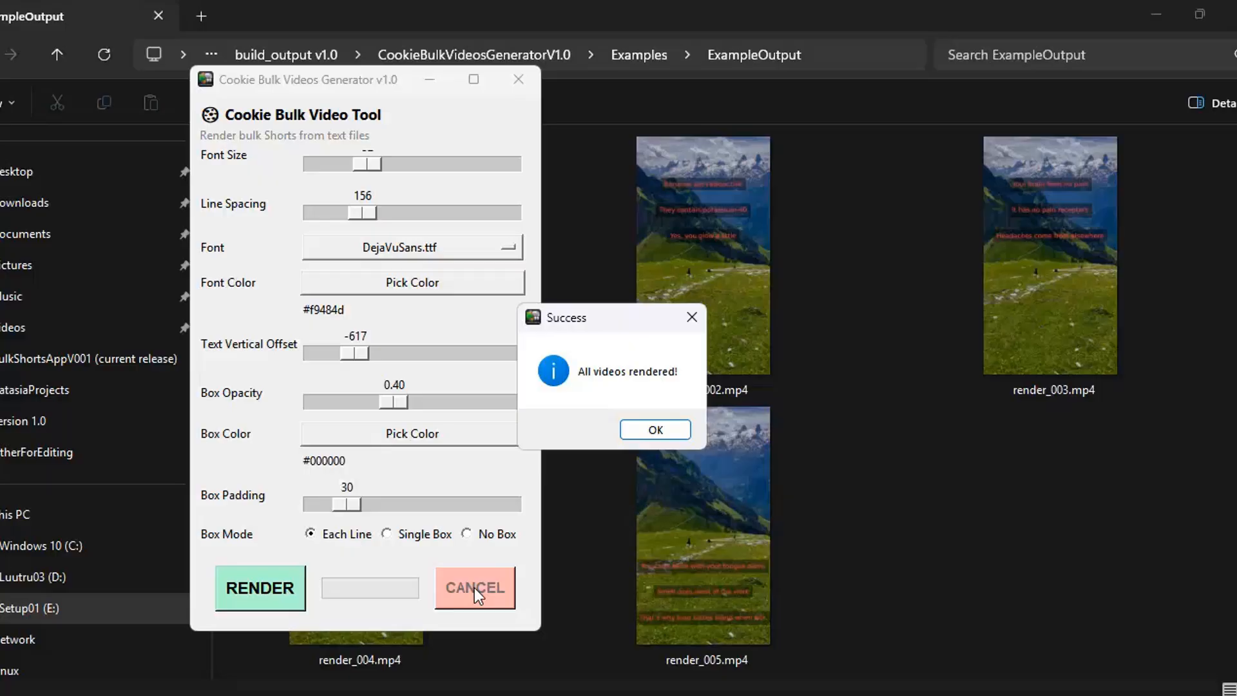
left_click(653, 427)
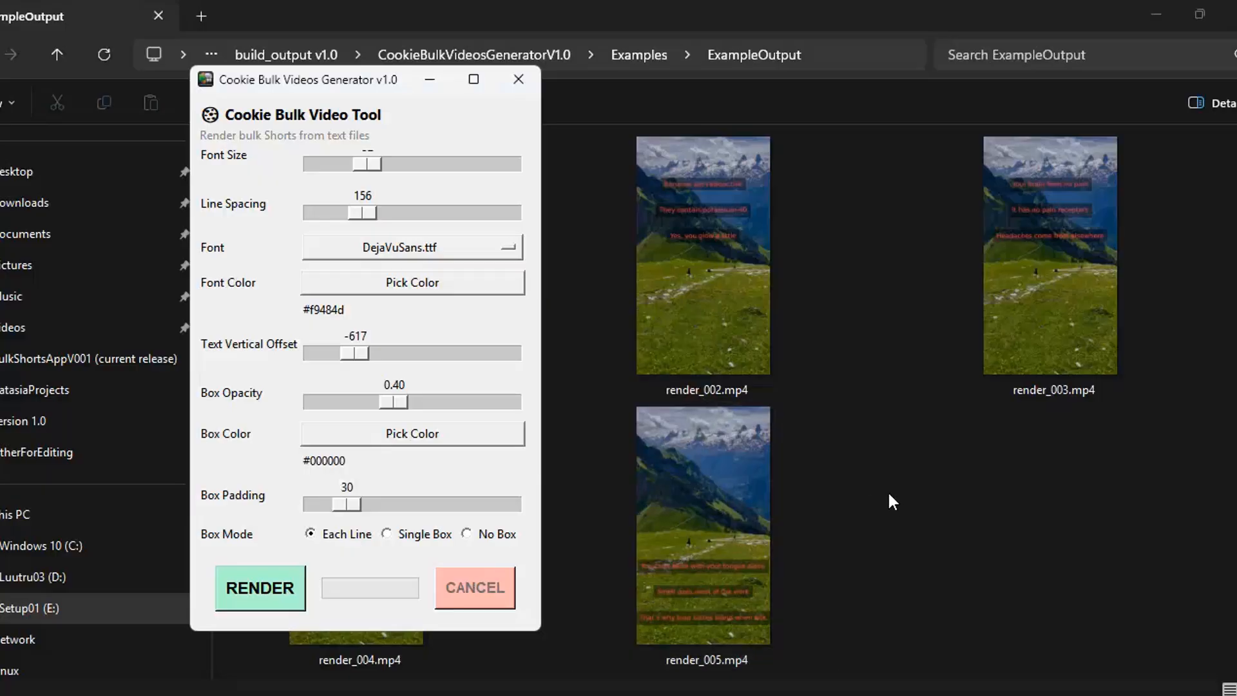
left_click_drag(348, 79, 1006, 110)
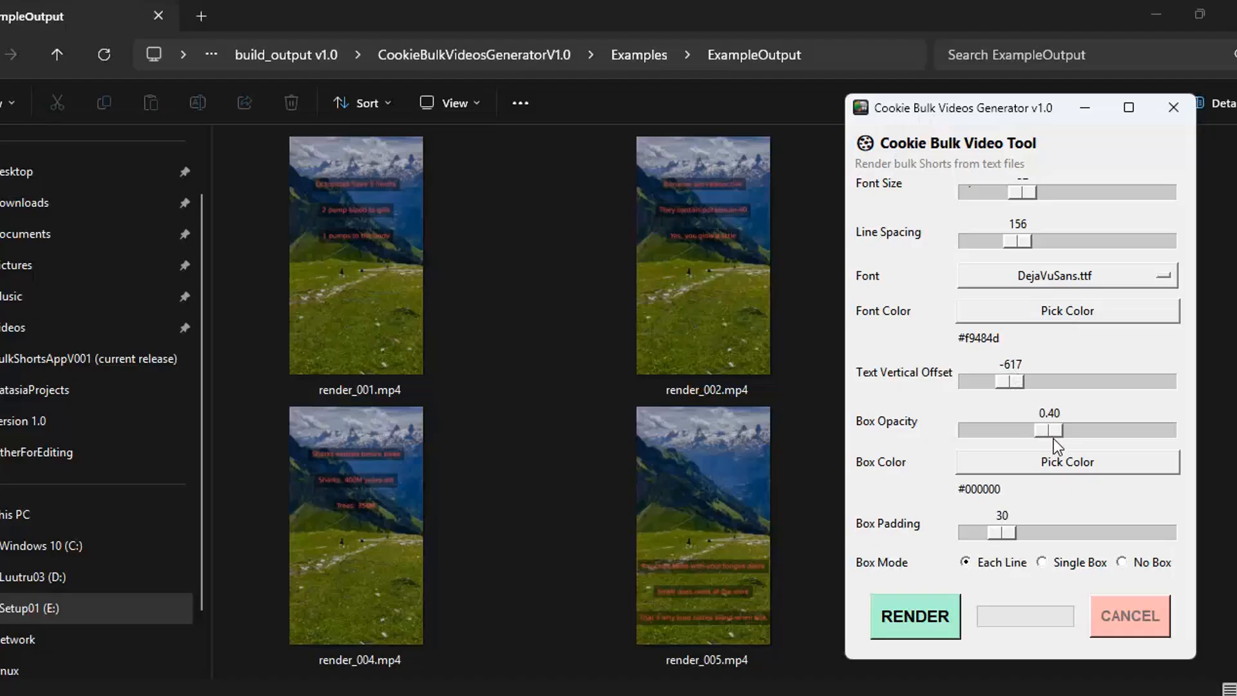
Set the box opacity to 0.75 and the box color to the light green #9ae46d
left_click_drag(1059, 426, 1122, 435)
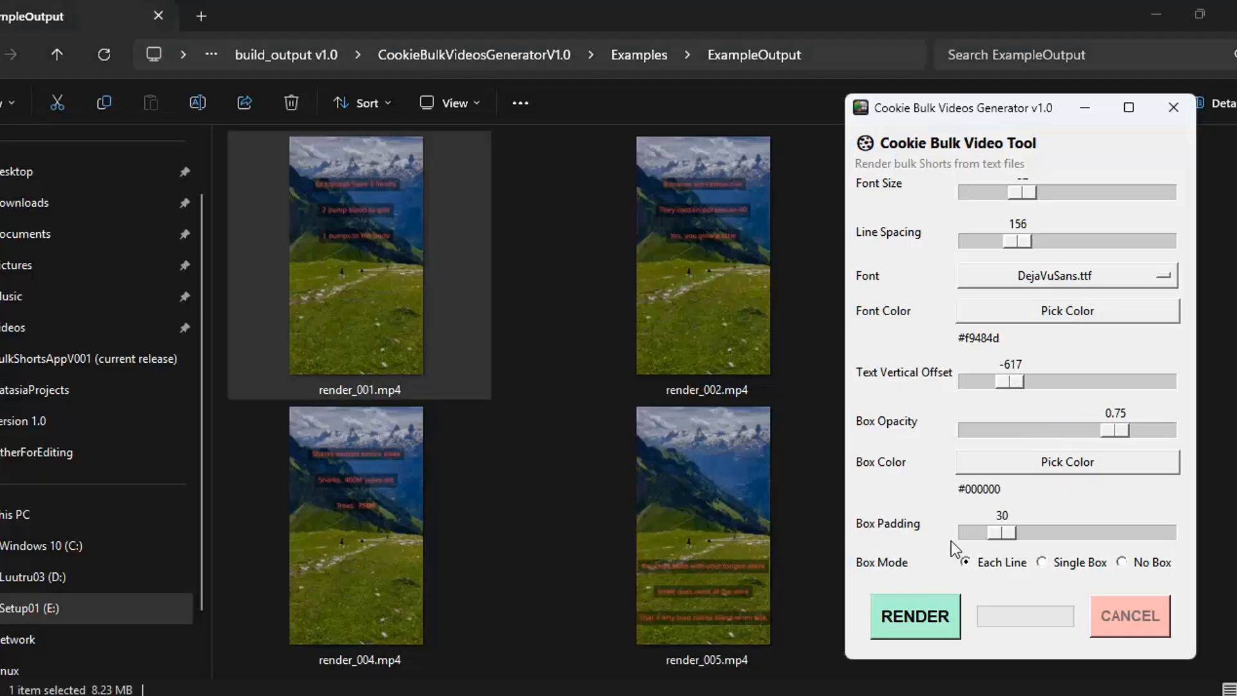
left_click(1008, 470)
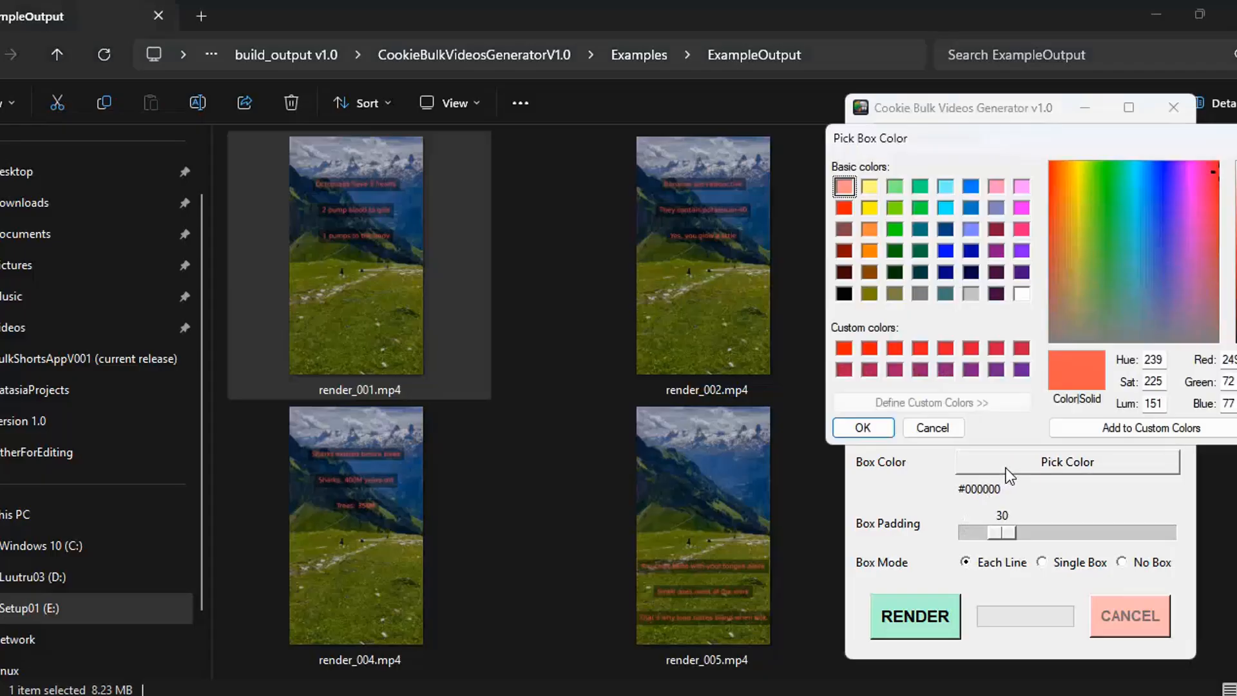
left_click(844, 294)
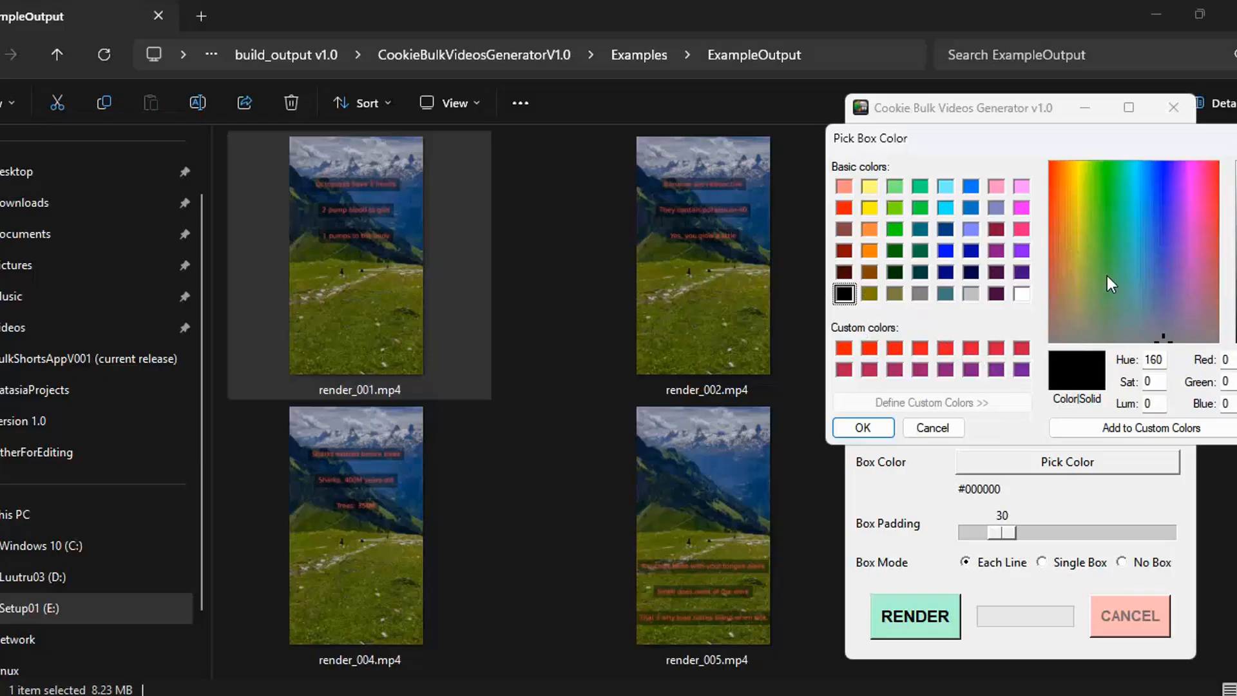
left_click_drag(1107, 275, 1096, 218)
left_click_drag(1236, 342, 1236, 222)
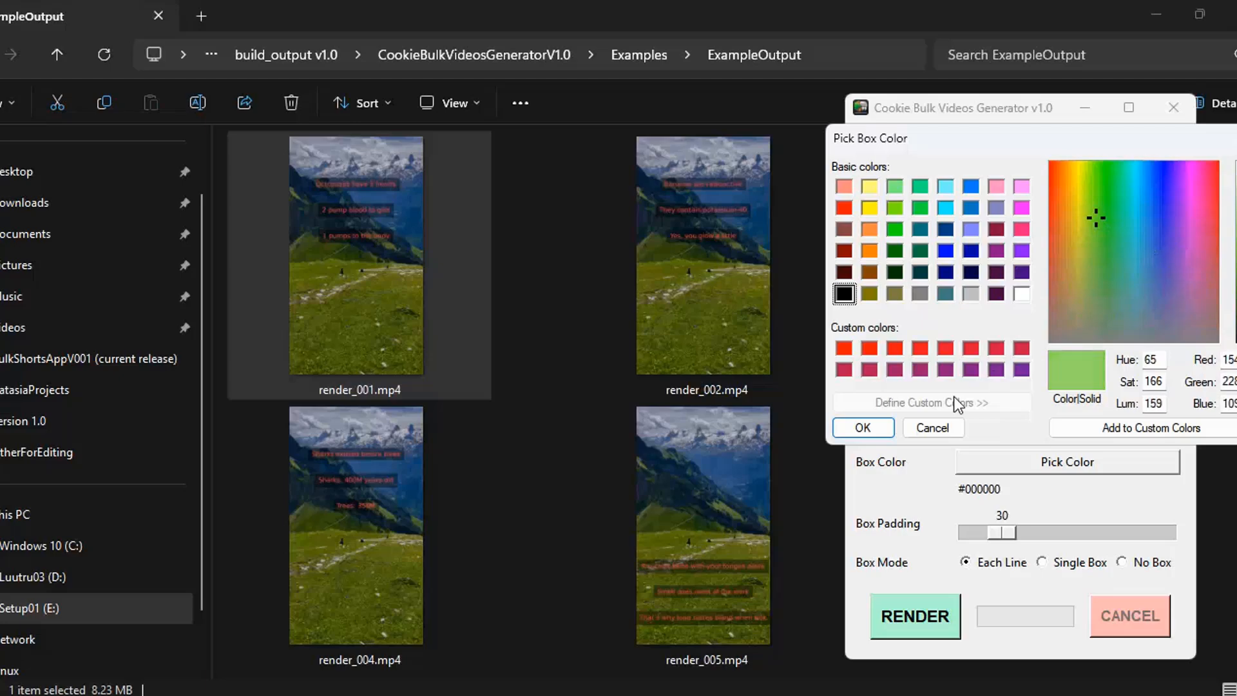
left_click(854, 425)
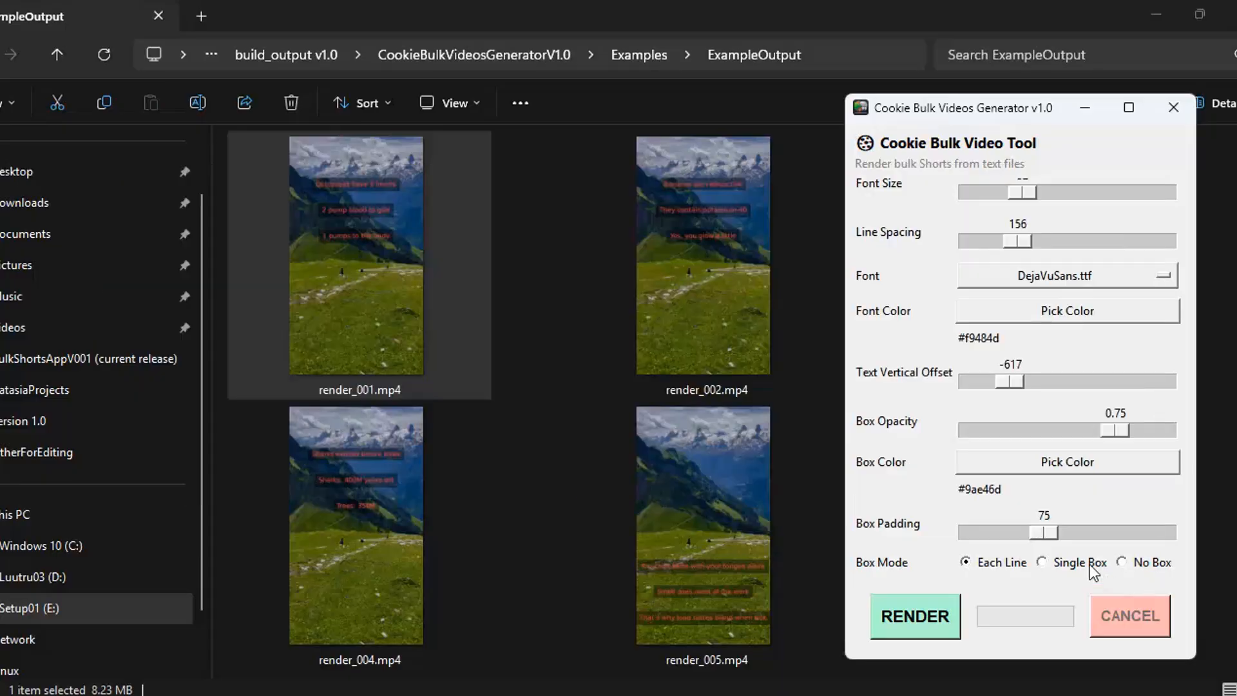
Set the box padding to 75, the box mode to Single Box and the text vertical offset to about -47, and start rendering
left_click(1042, 563)
scroll(1050, 413, "up", 2)
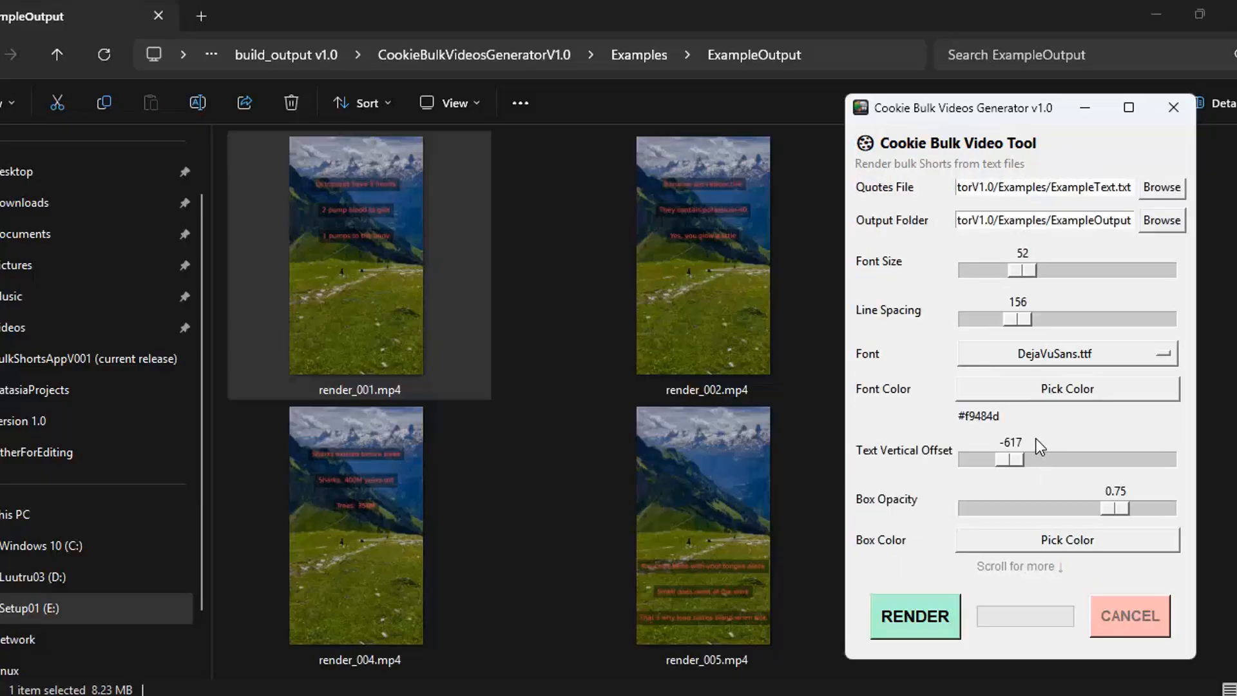
scroll(1035, 438, "down", 1)
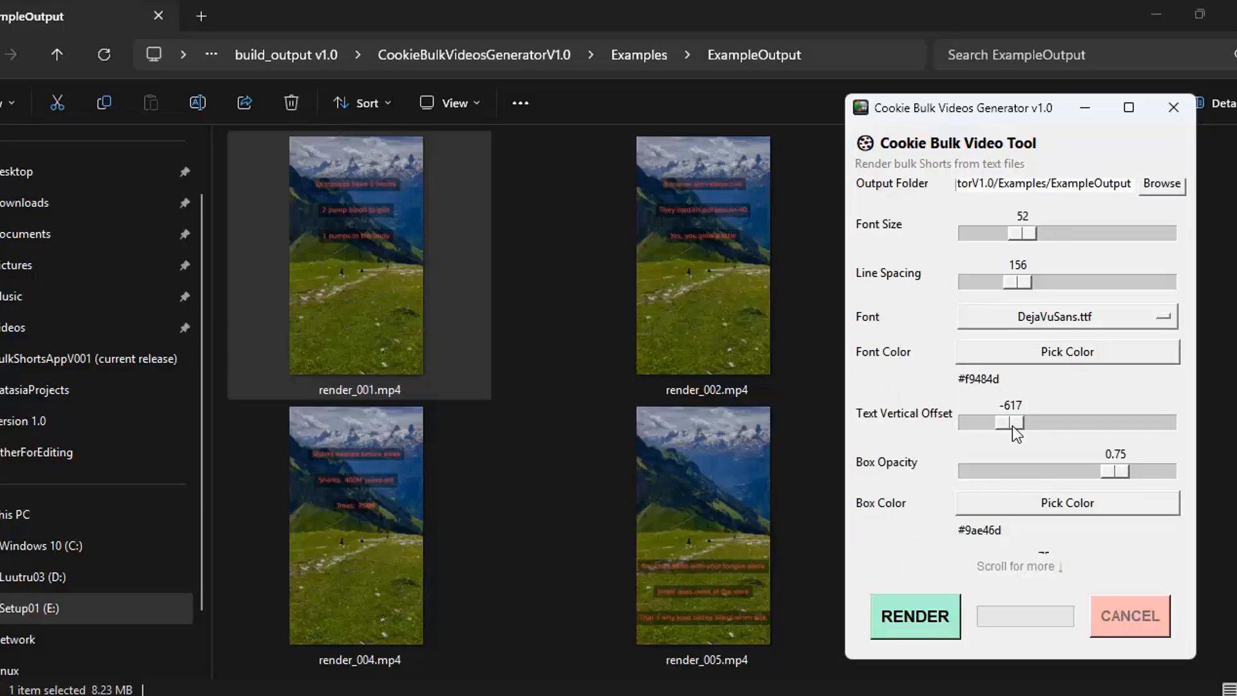
left_click_drag(1012, 425, 1040, 431)
left_click_drag(1065, 437, 1067, 437)
scroll(1067, 436, "down", 1)
left_click(913, 623)
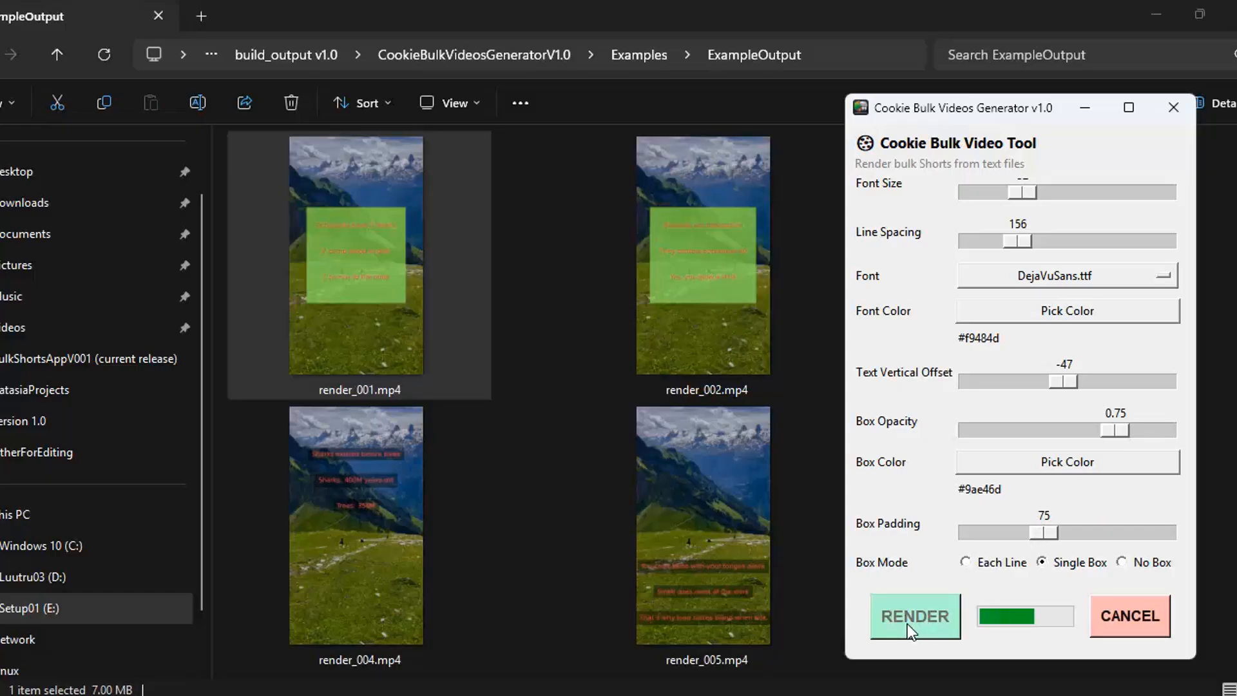
Cancel the running render and dismiss the resulting messages
left_click(1157, 624)
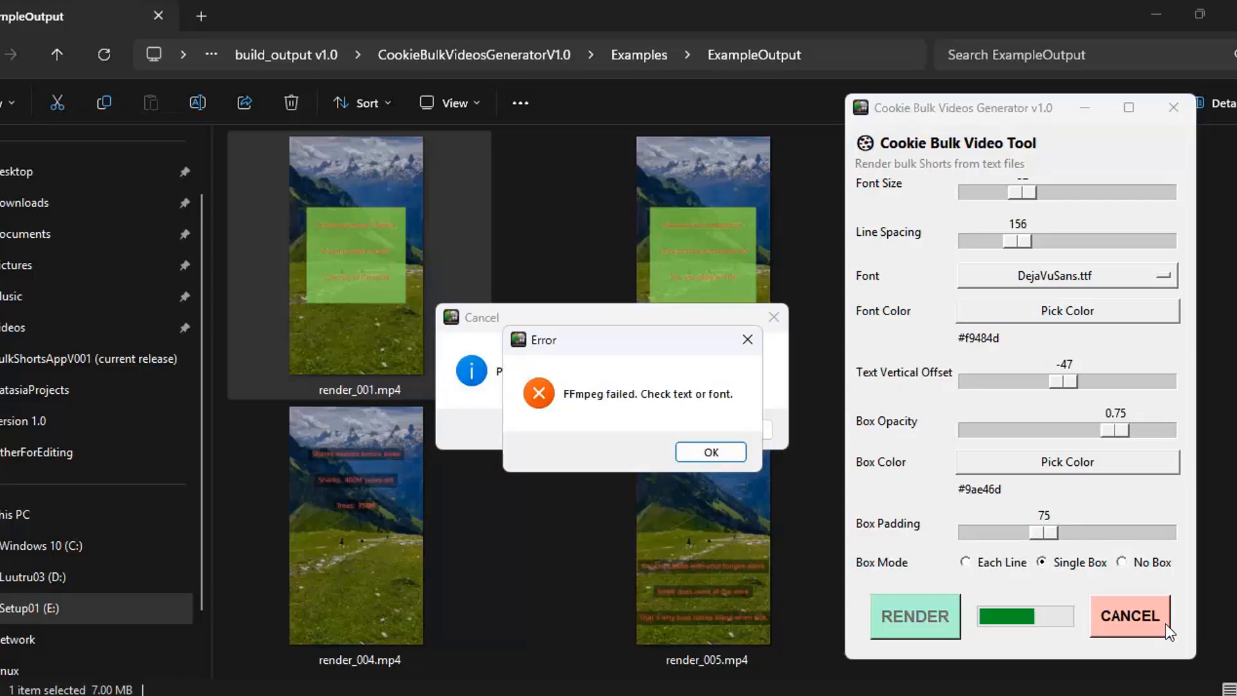
key("Return")
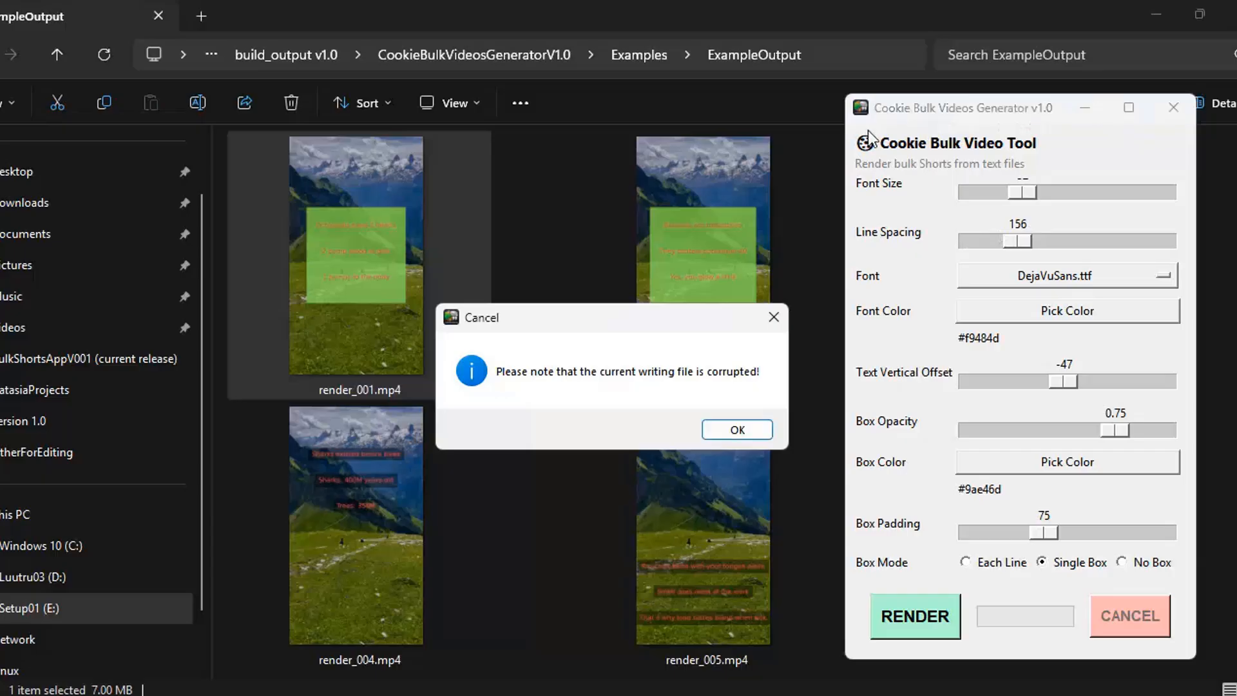
left_click(738, 429)
Move the generator window around the output folder to examine the rendered videos, and review all of the generator's text and box settings
left_click_drag(976, 107, 308, 71)
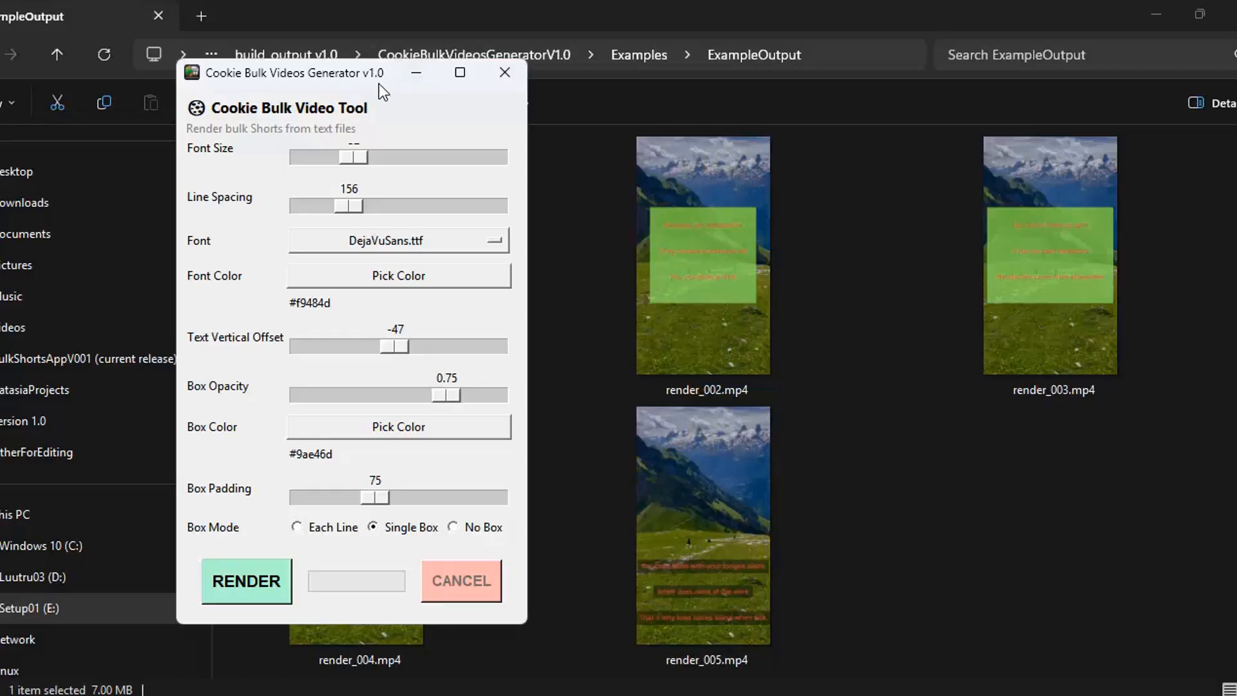
left_click_drag(379, 84, 219, 75)
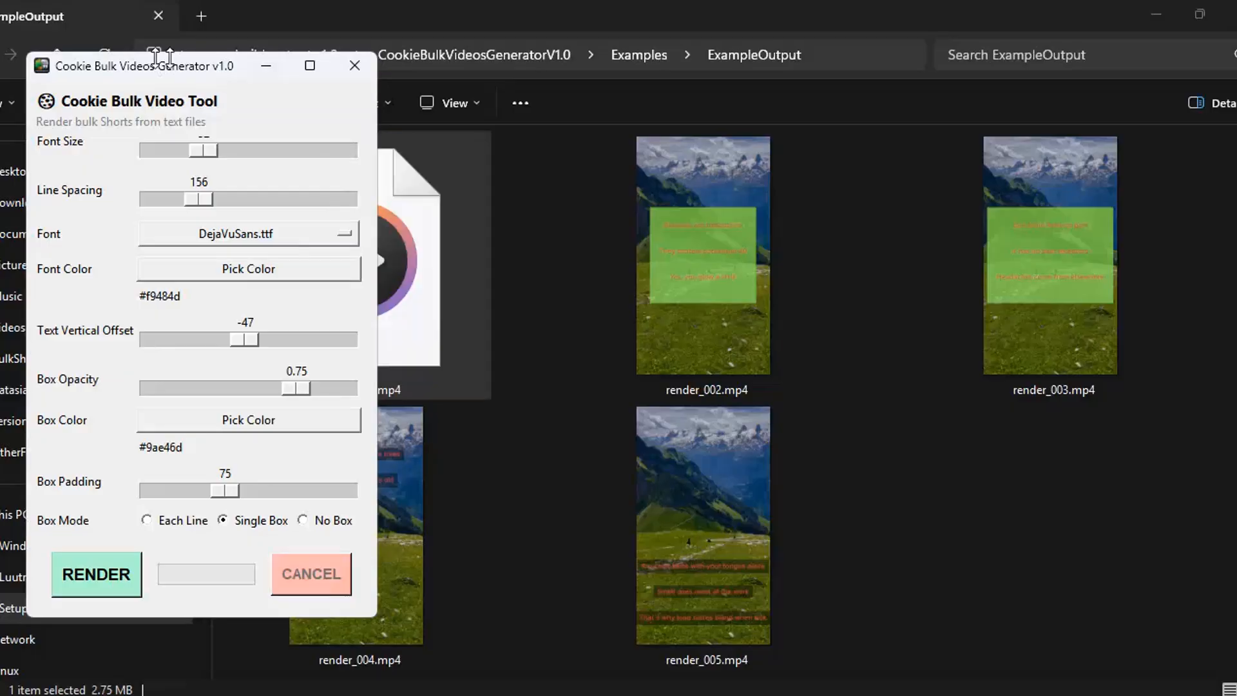
left_click_drag(156, 54, 731, 97)
left_click_drag(207, 115, 702, 108)
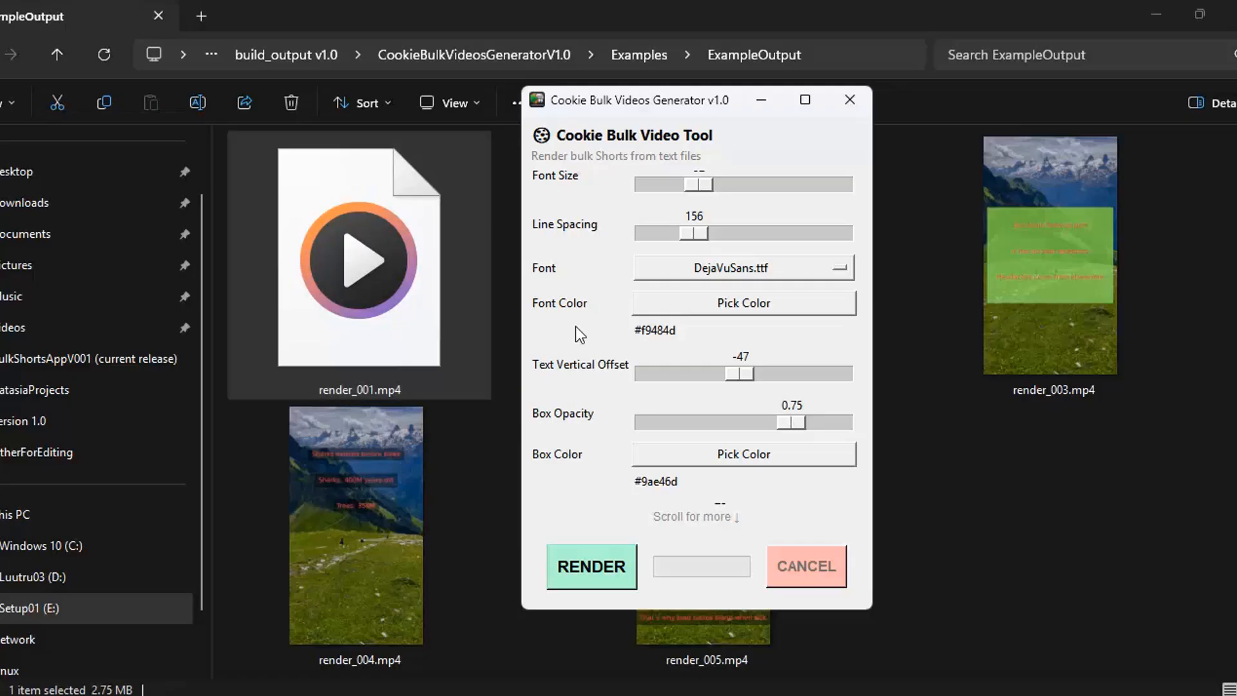
scroll(624, 334, "down", 1)
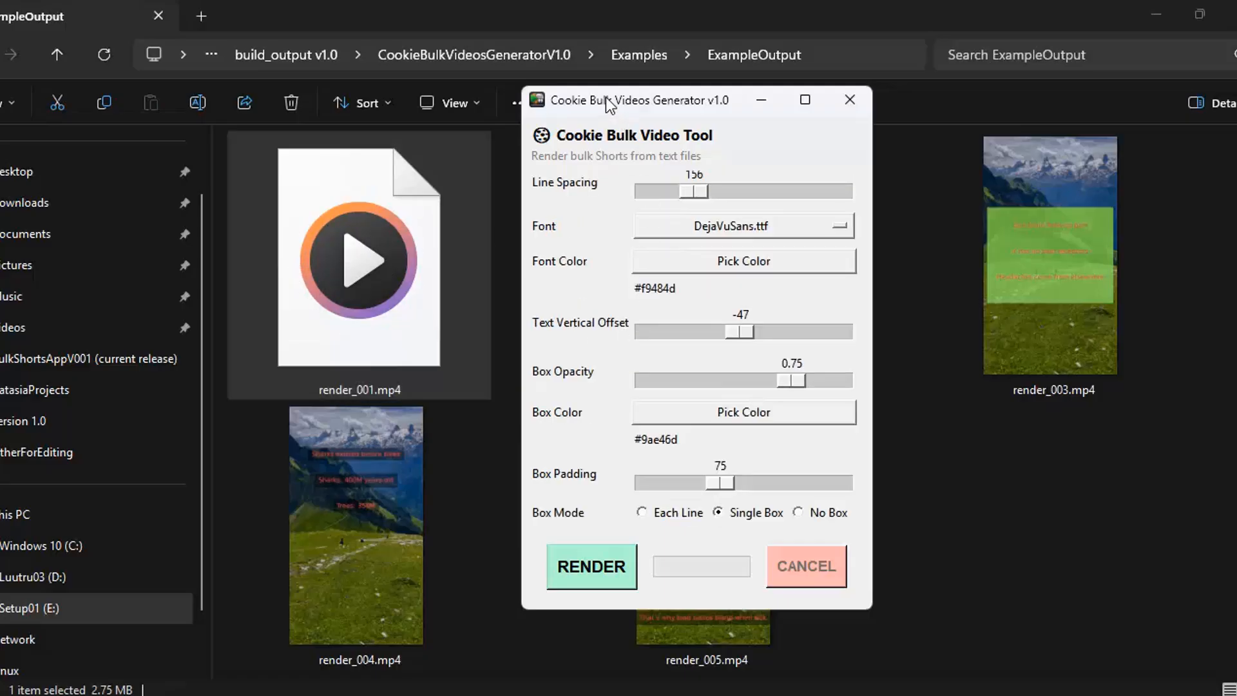
left_click_drag(610, 98, 817, 92)
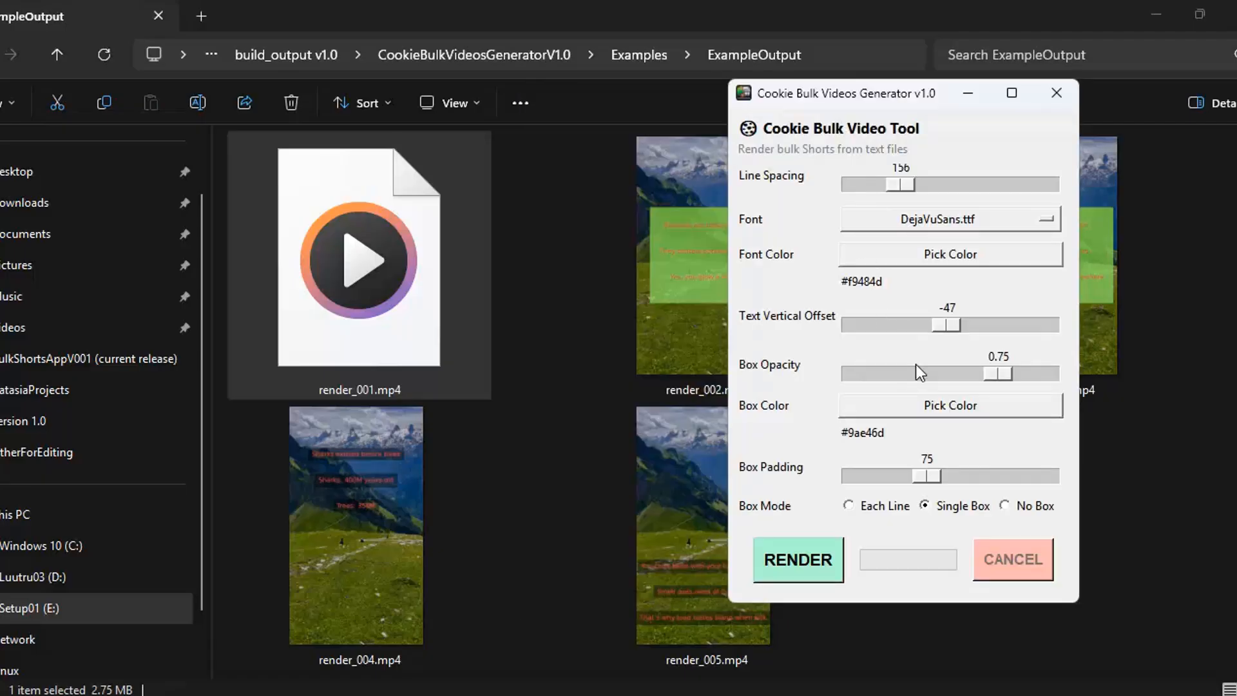
scroll(919, 334, "up", 3)
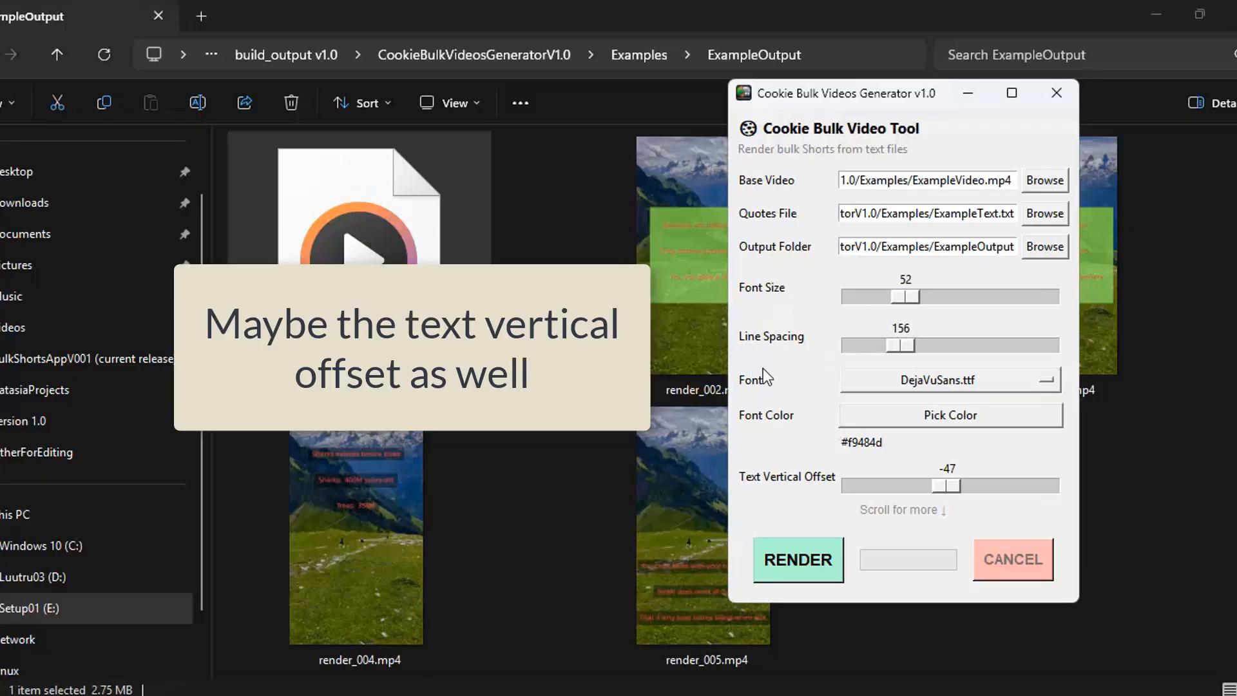
scroll(763, 371, "down", 5)
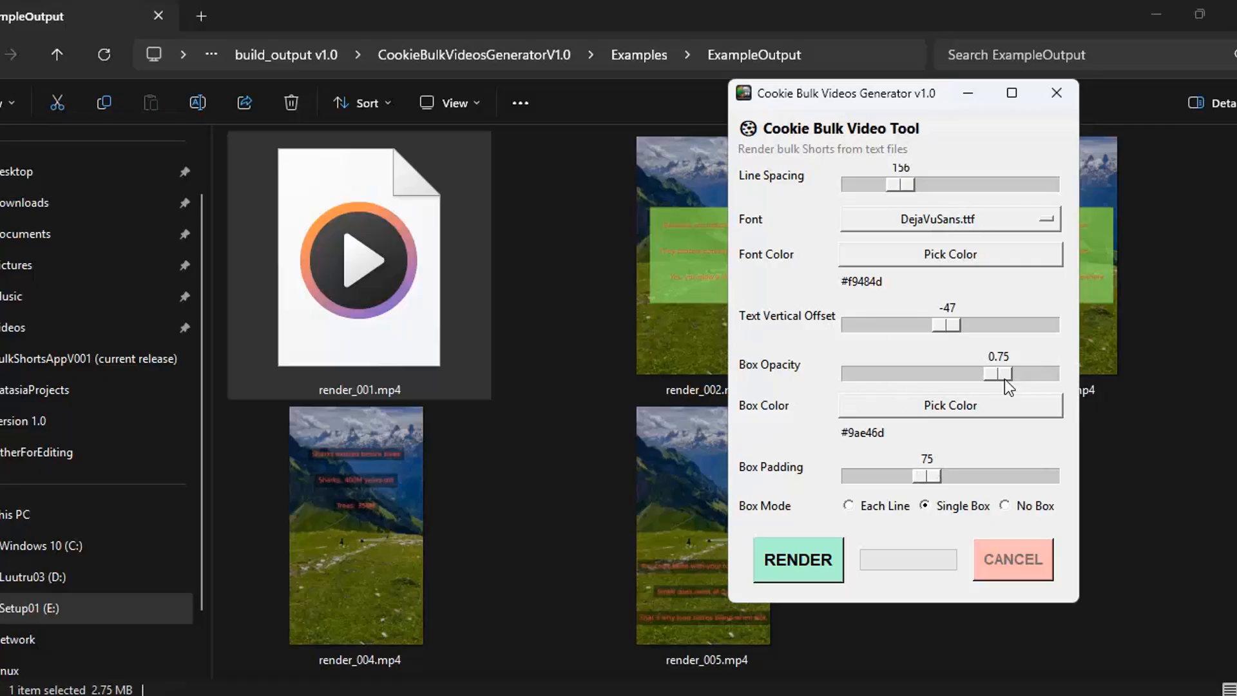
scroll(1015, 361, "up", 3)
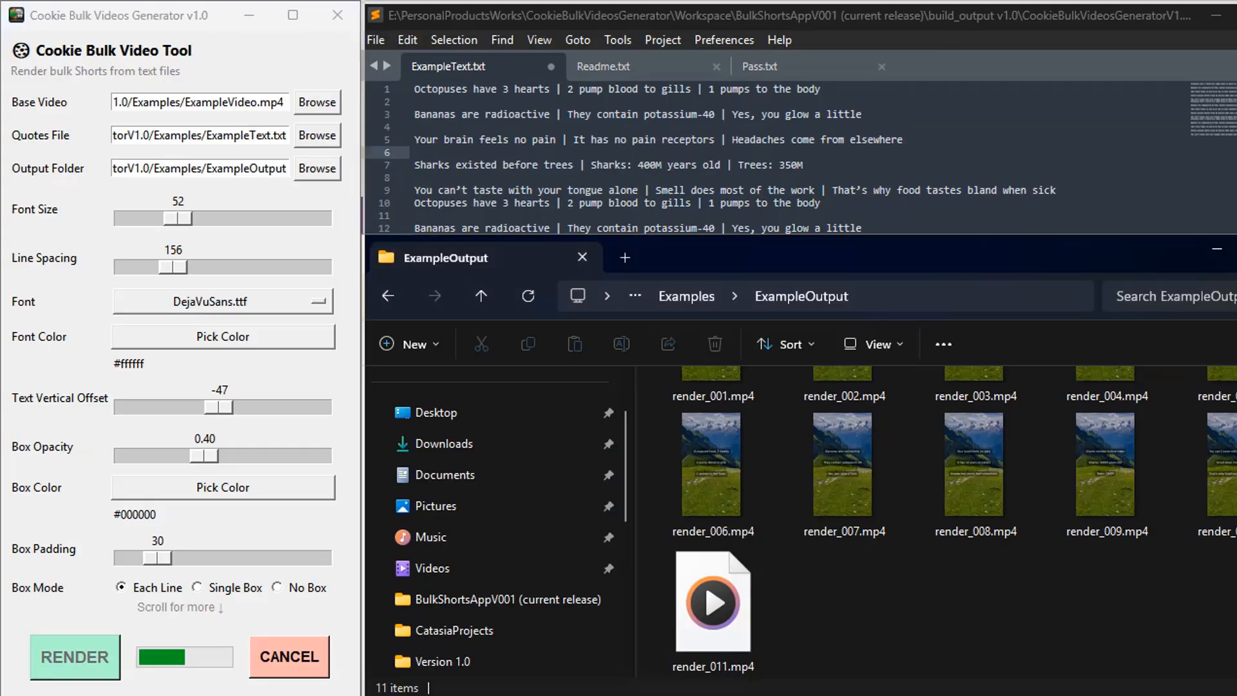
Browse the Cookie96 store page down to its product listings
key("super+Up")
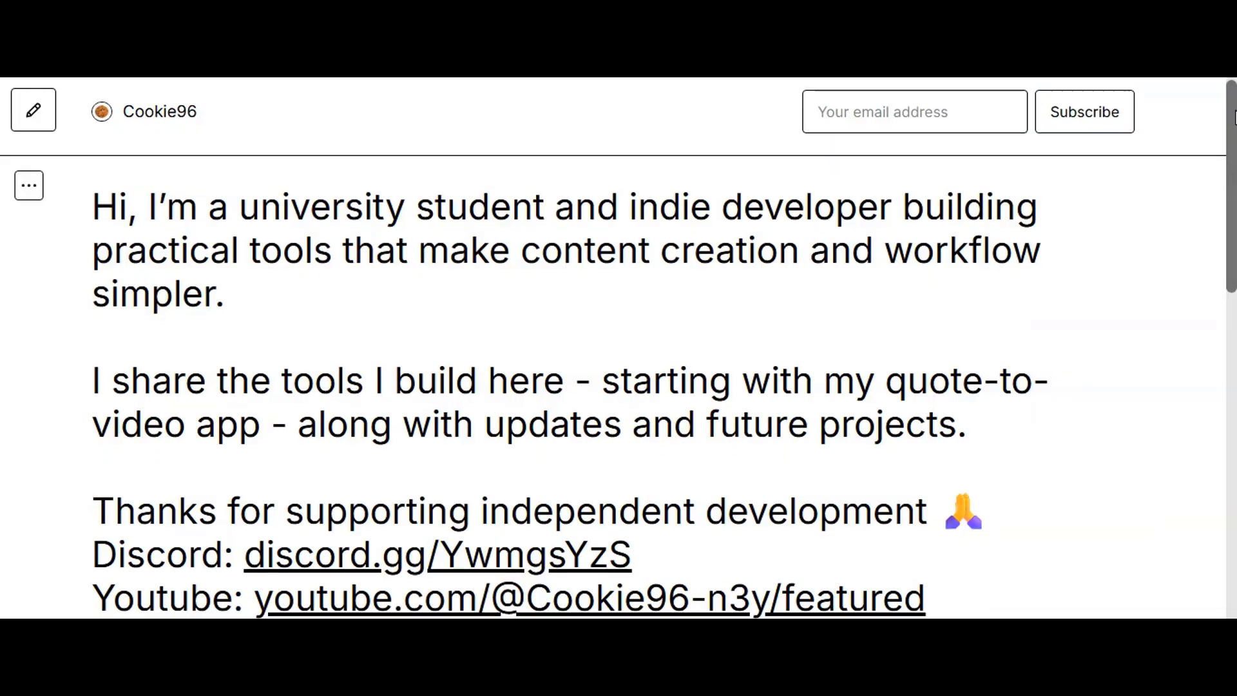
left_click_drag(1233, 118, 1233, 409)
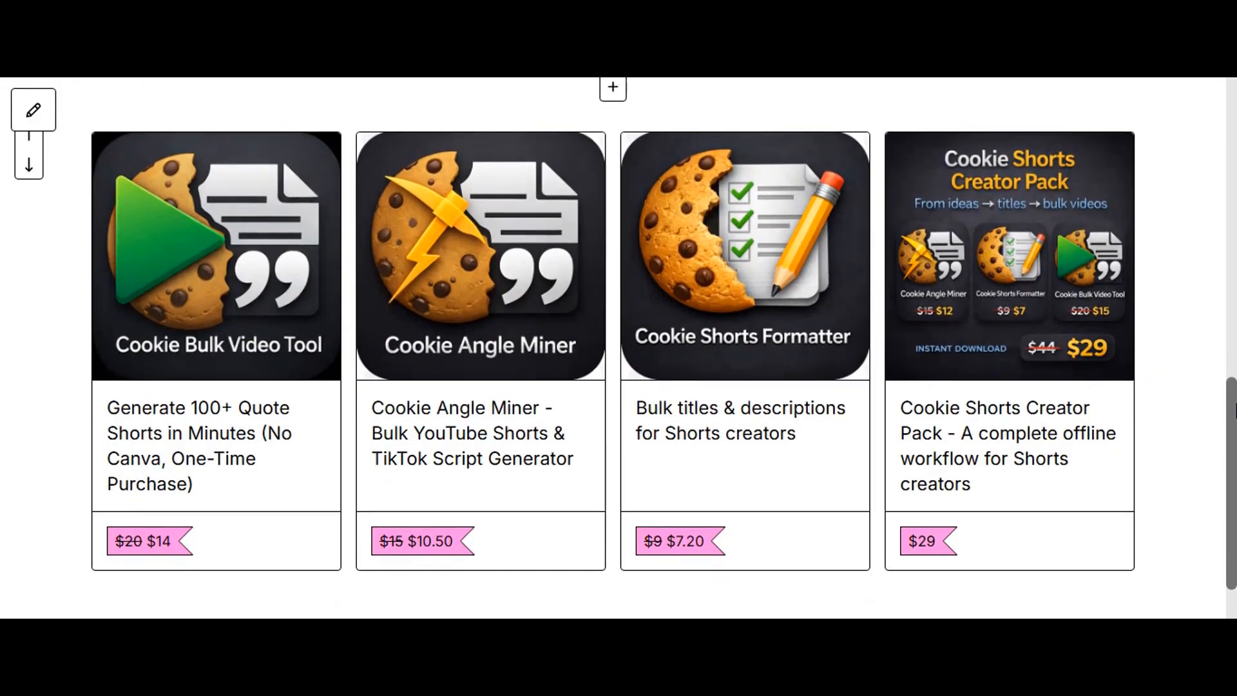